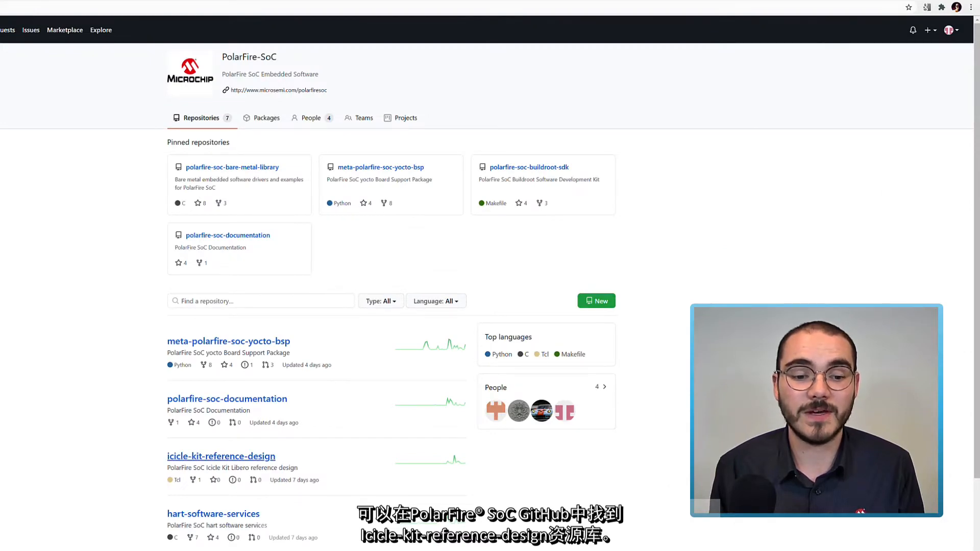
- Open the icicle-kit-reference-design repository from the PolarFire-SoC GitHub page and view its script_support folder
click(221, 456)
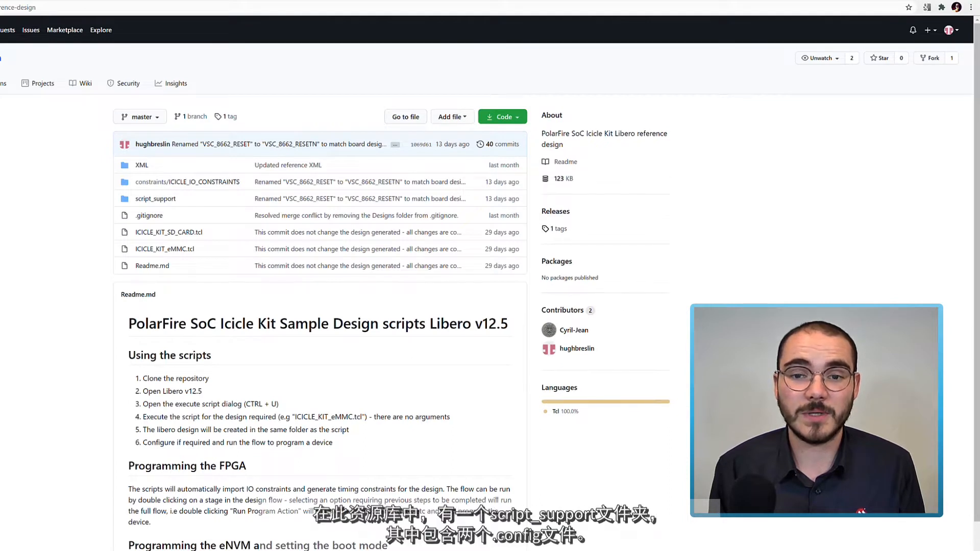
click(155, 199)
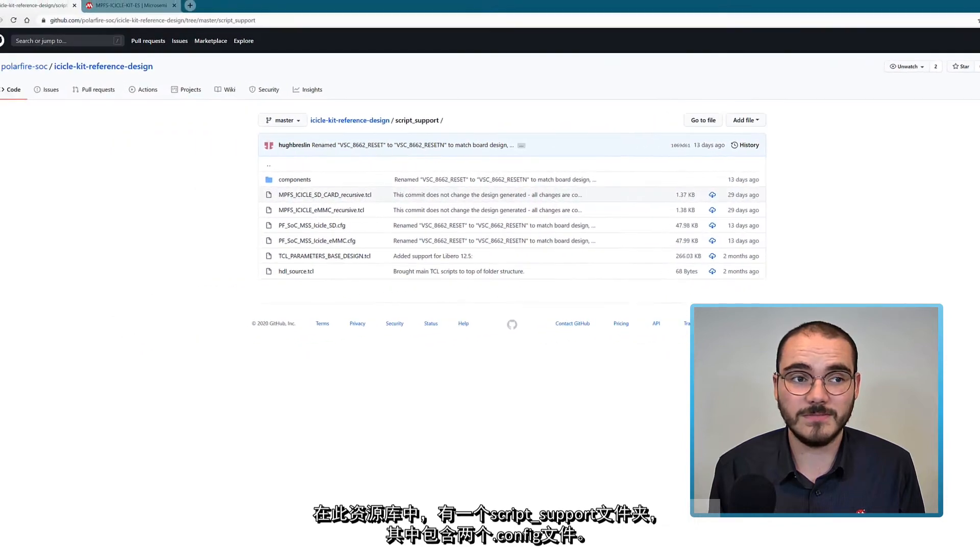
- Launch PolarFireSoC MSS Configurator v1.0 and open PF_SoC_MSS_Icicle_eMMC.cfg from the script_support folder of the downloaded icicle-kit-reference-design-master
key(alt+Tab)
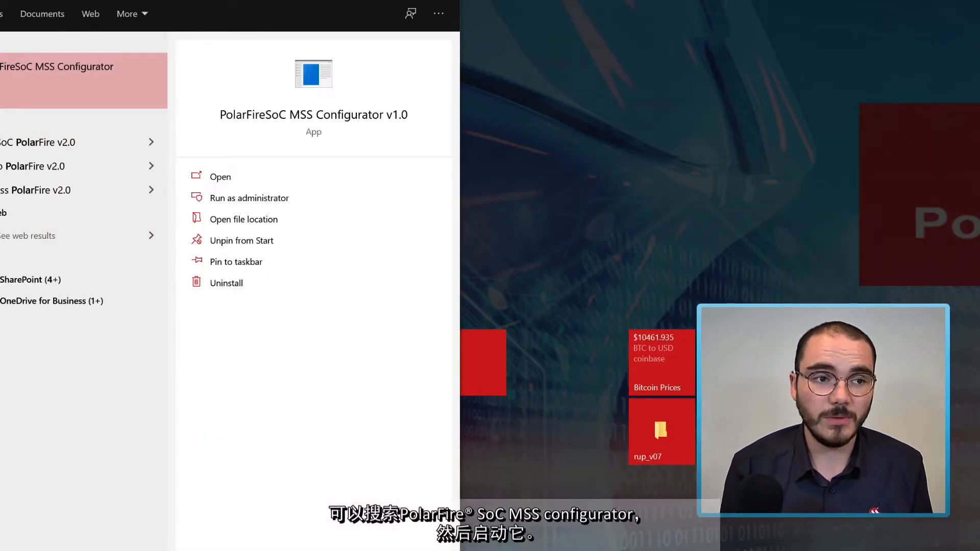
click(60, 81)
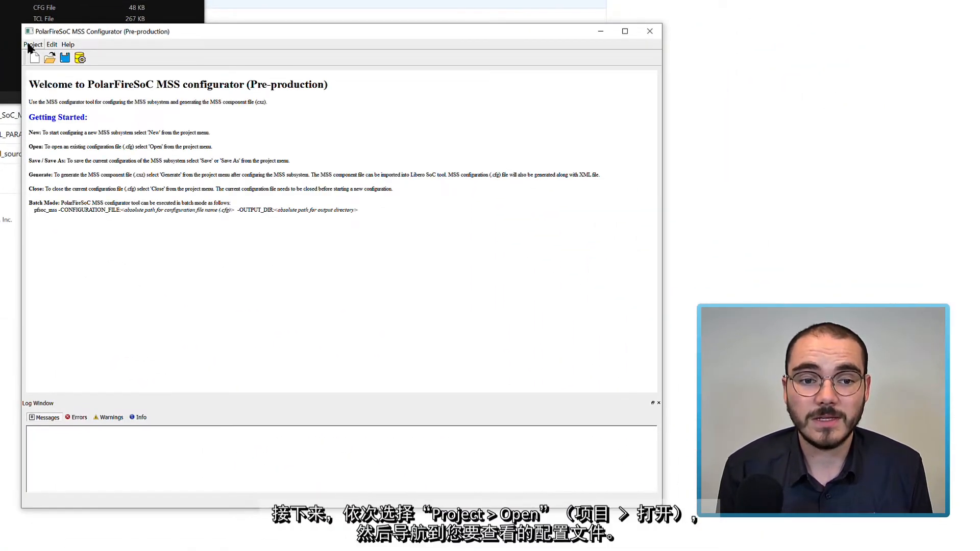
click(32, 45)
click(39, 68)
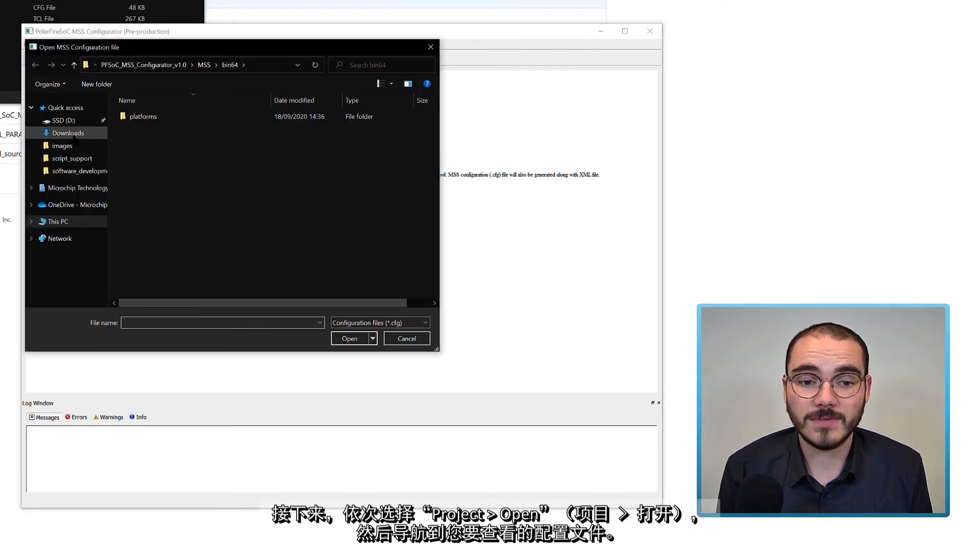
click(72, 134)
double_click(146, 131)
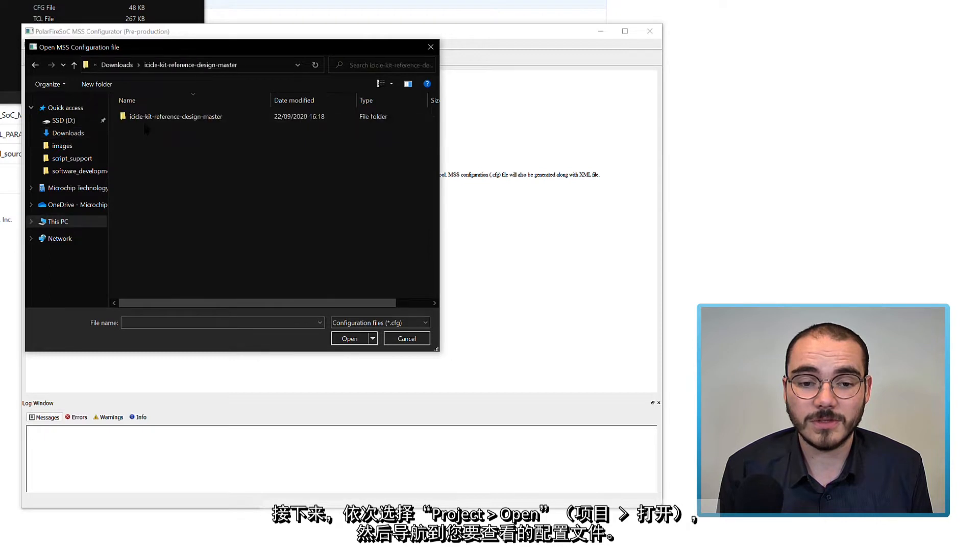
double_click(146, 117)
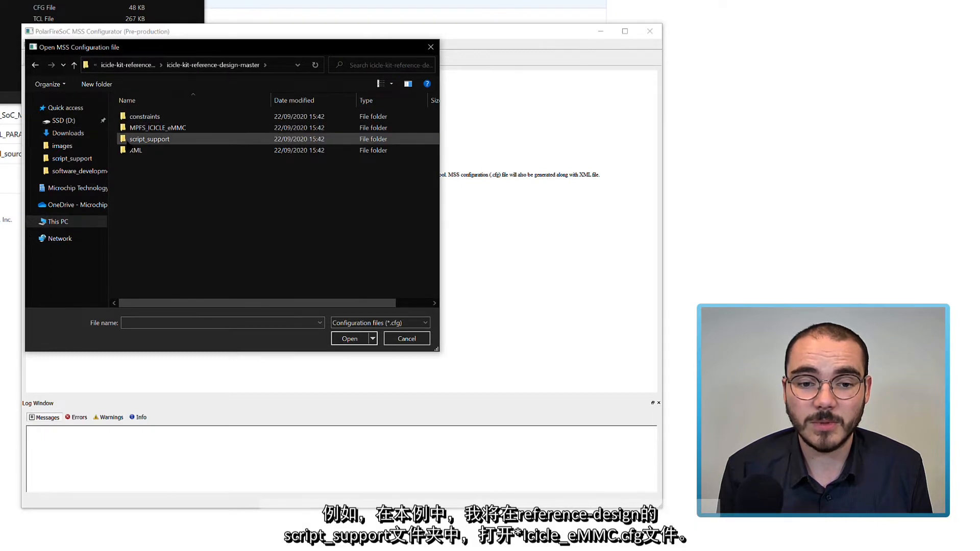
double_click(146, 139)
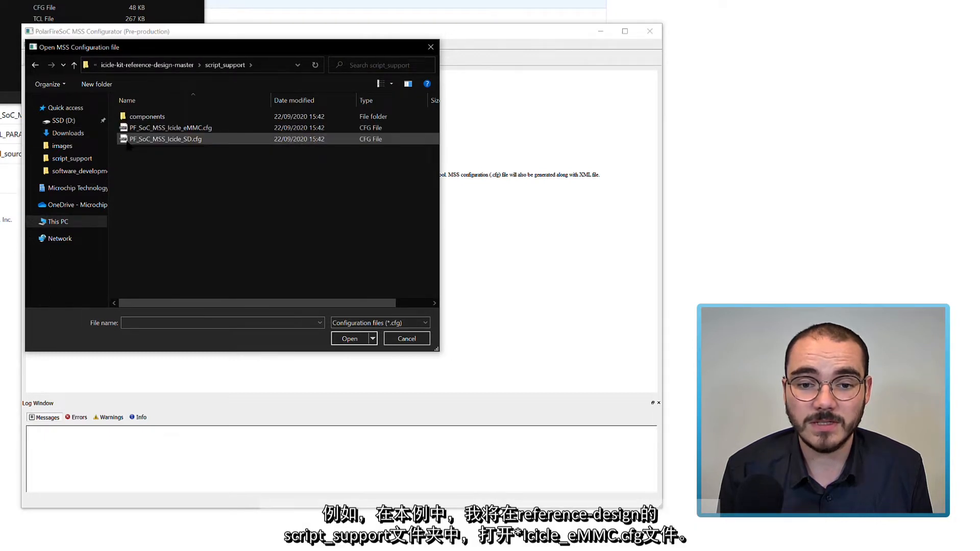
click(223, 130)
click(352, 340)
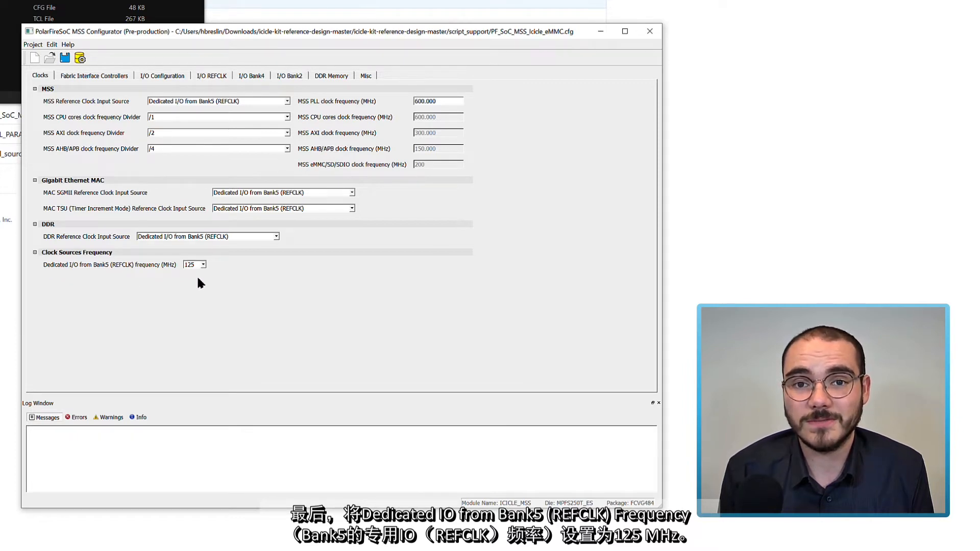
- Review the clock and fabric interface controller settings, and the eMMC entry of the I/O configuration
click(115, 77)
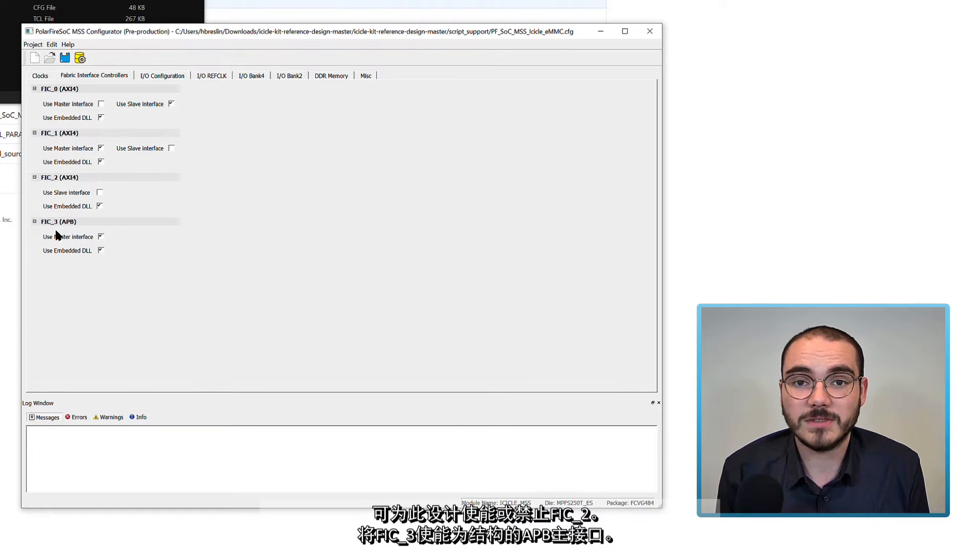
click(174, 76)
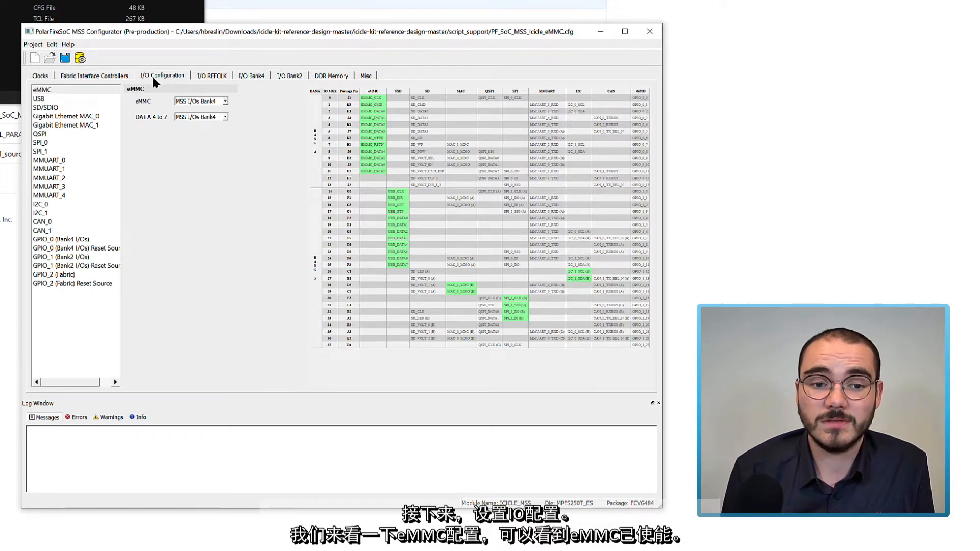
click(56, 89)
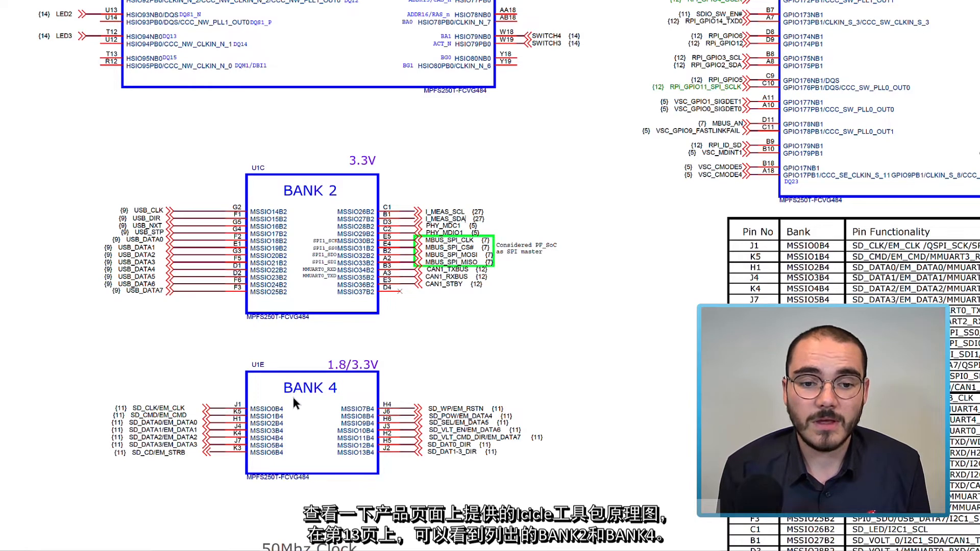
- In the Icicle Kit schematic, examine Bank 4's SD_WP/EM_RSTN signal and the truth table for U44 & U29 on the SDIO interface page
drag(427, 409, 484, 408)
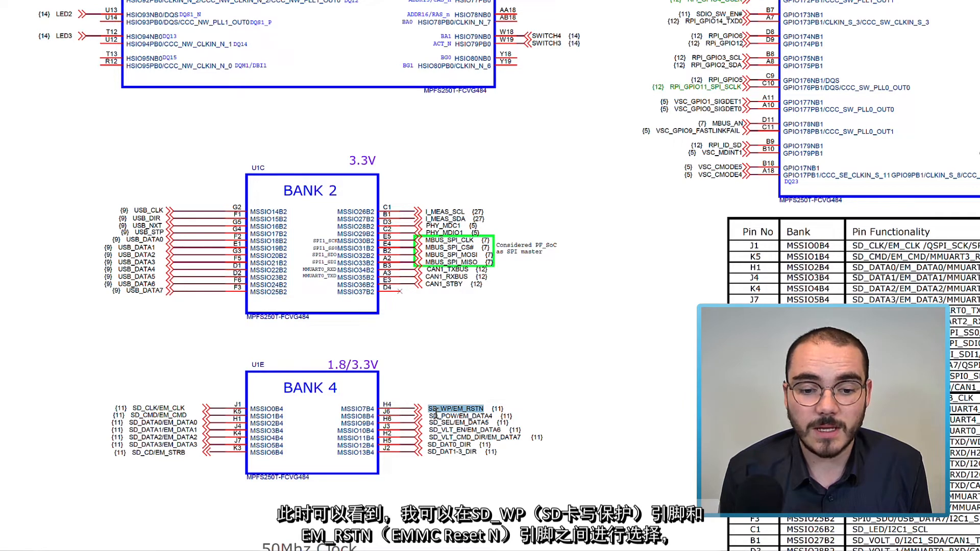
click(491, 409)
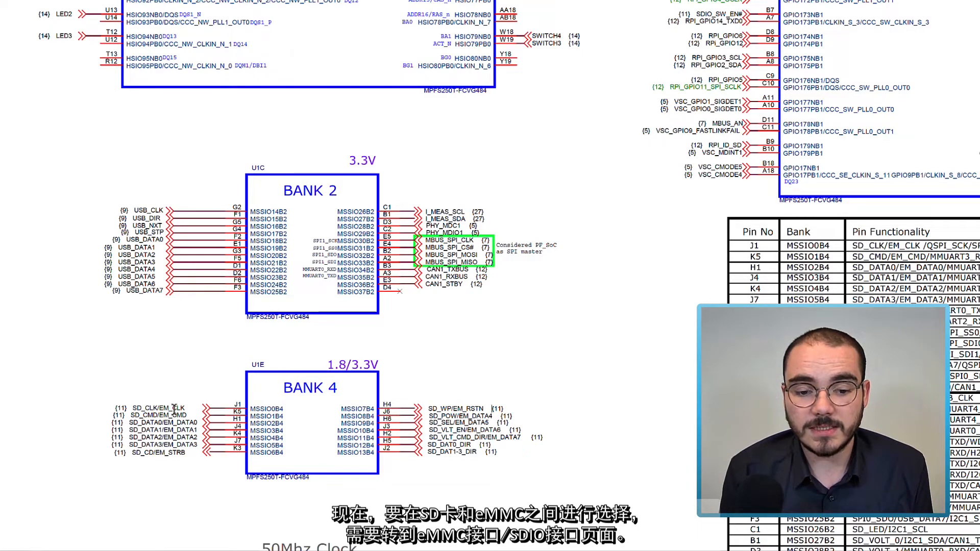
ctrl+scroll(282, 381, down, 3)
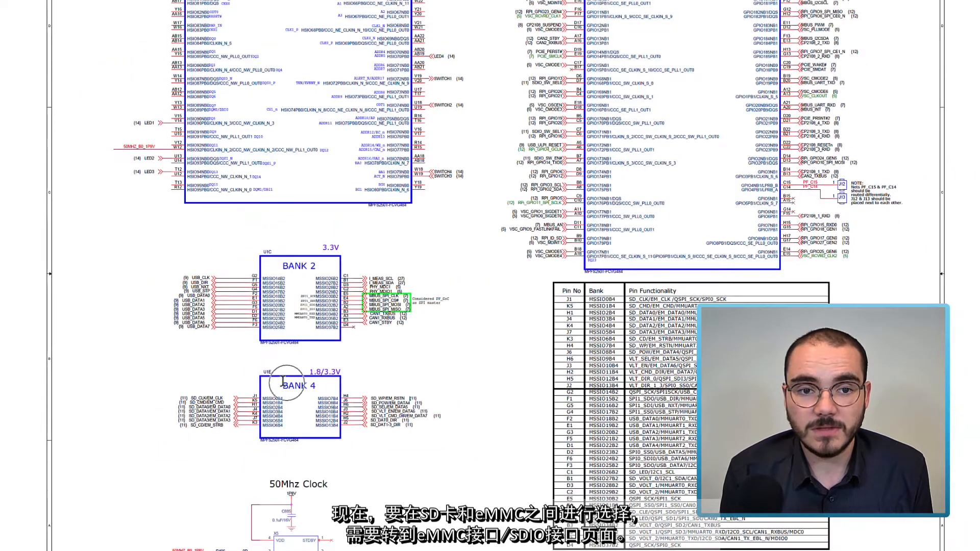
ctrl+scroll(283, 381, down, 1)
scroll(283, 382, up, 1)
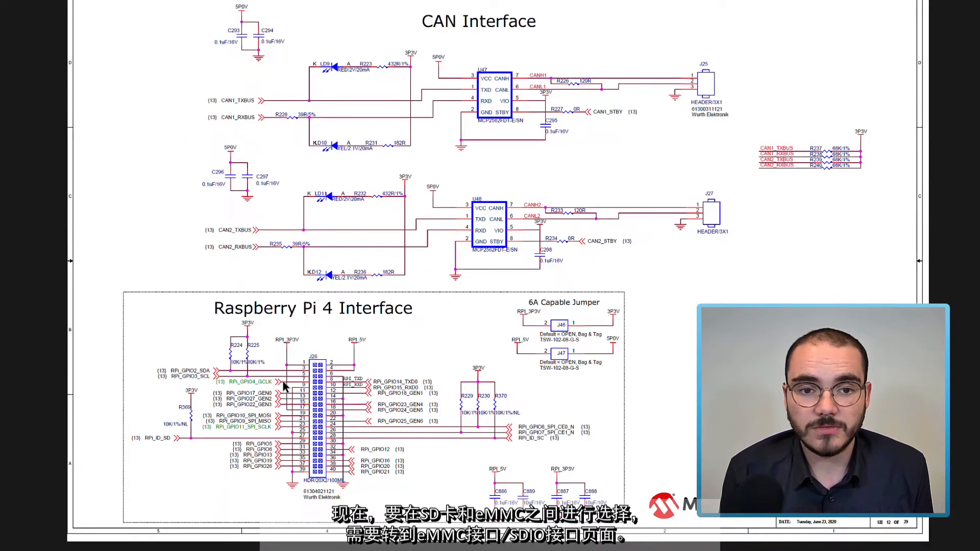
scroll(283, 381, up, 1)
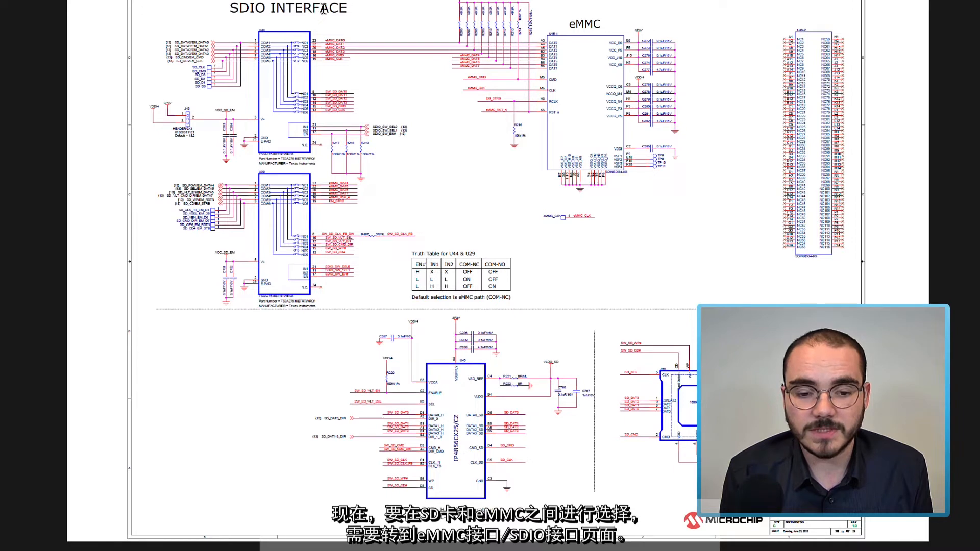
ctrl+scroll(465, 272, up, 1)
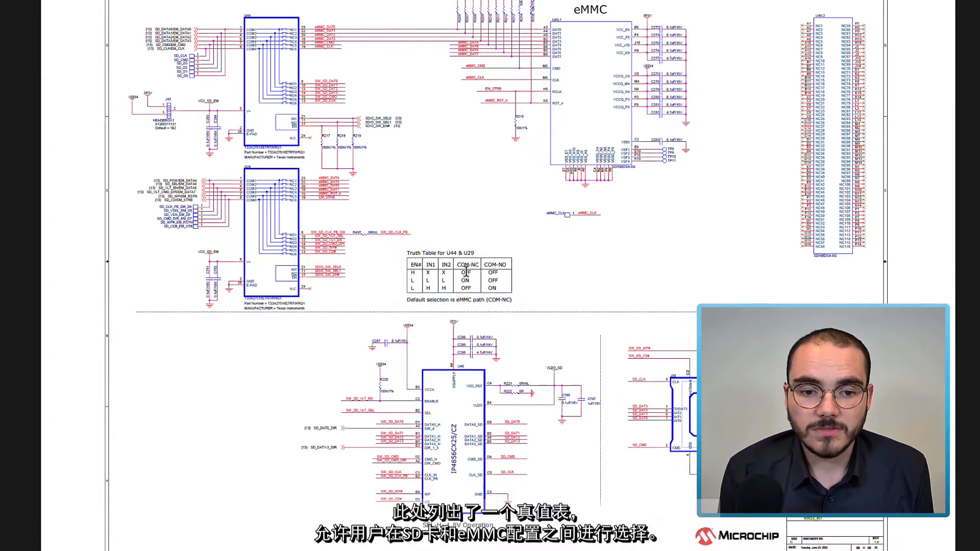
ctrl+scroll(466, 272, up, 3)
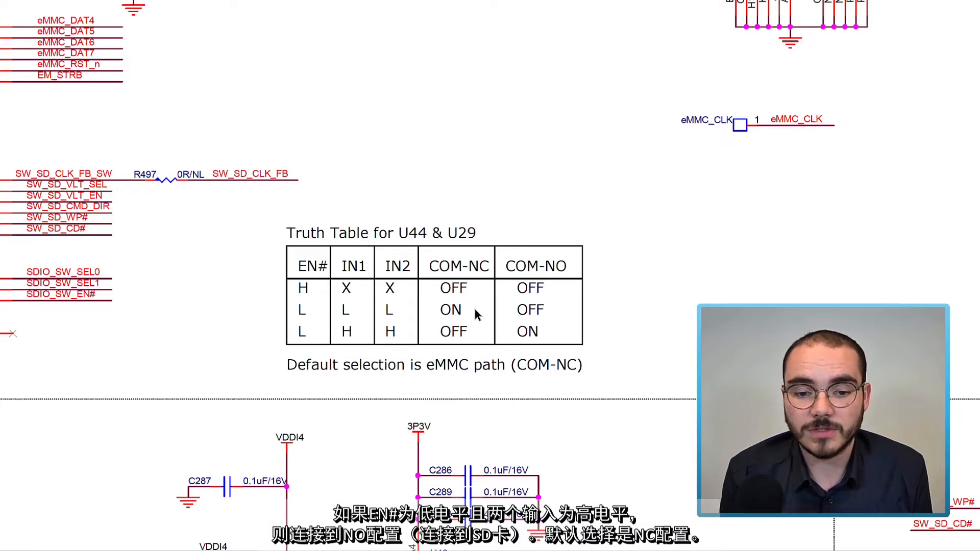
- Examine the SD and eMMC input and output pins of switches U29 and U44 in the schematic
ctrl+scroll(478, 314, down, 2)
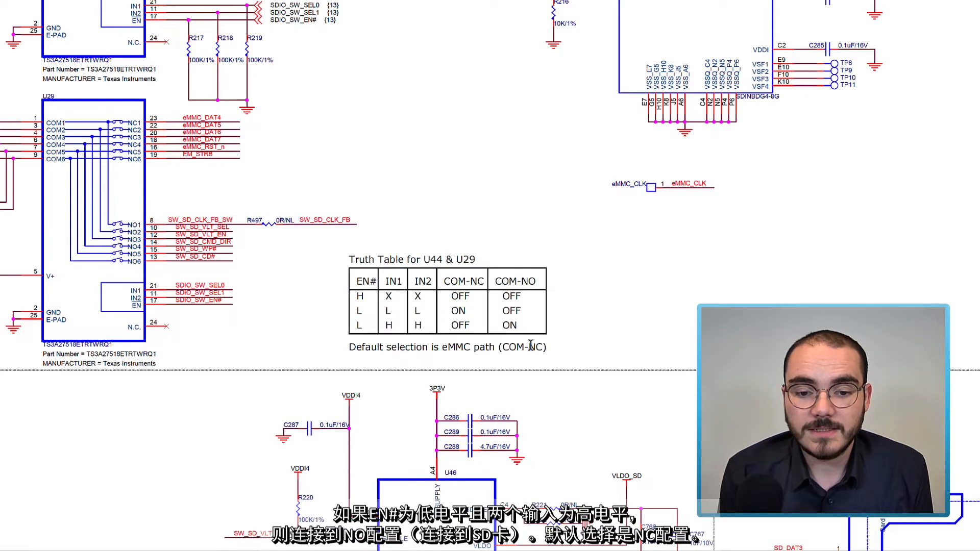
middle_drag(531, 346, 391, 339)
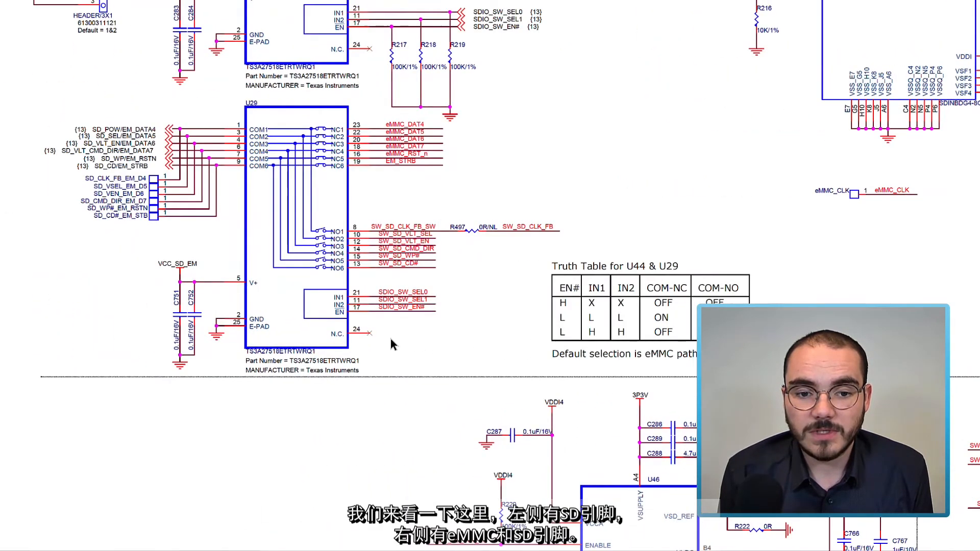
scroll(390, 336, up, 5)
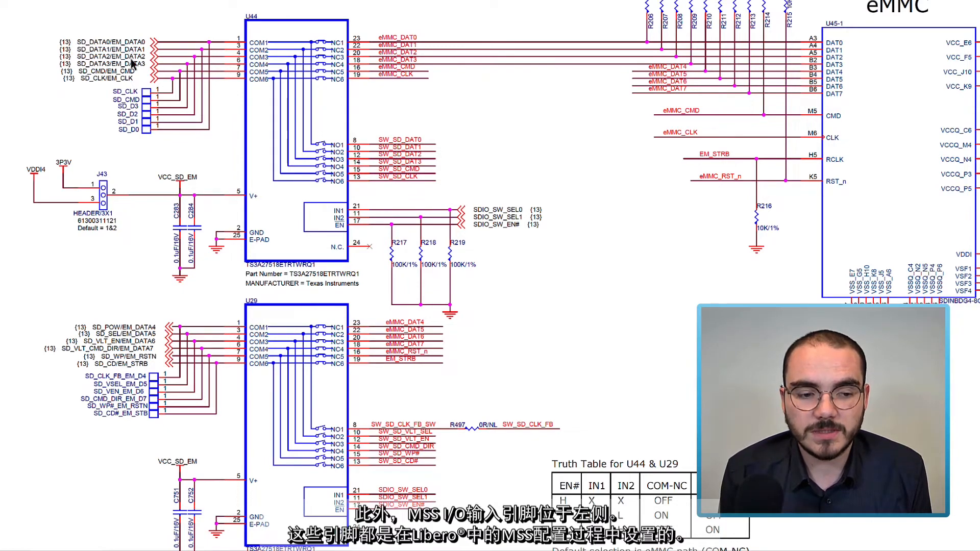
scroll(148, 237, down, 1)
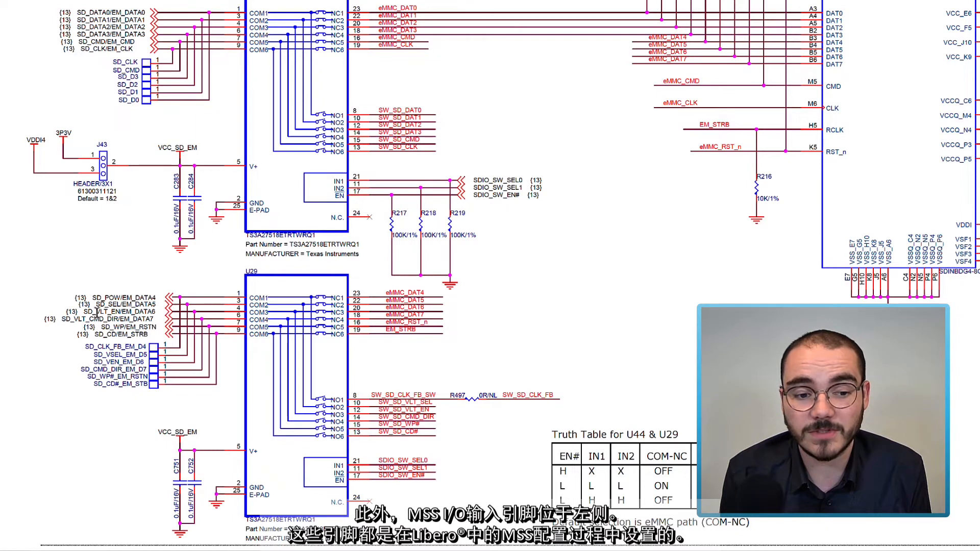
scroll(97, 313, down, 1)
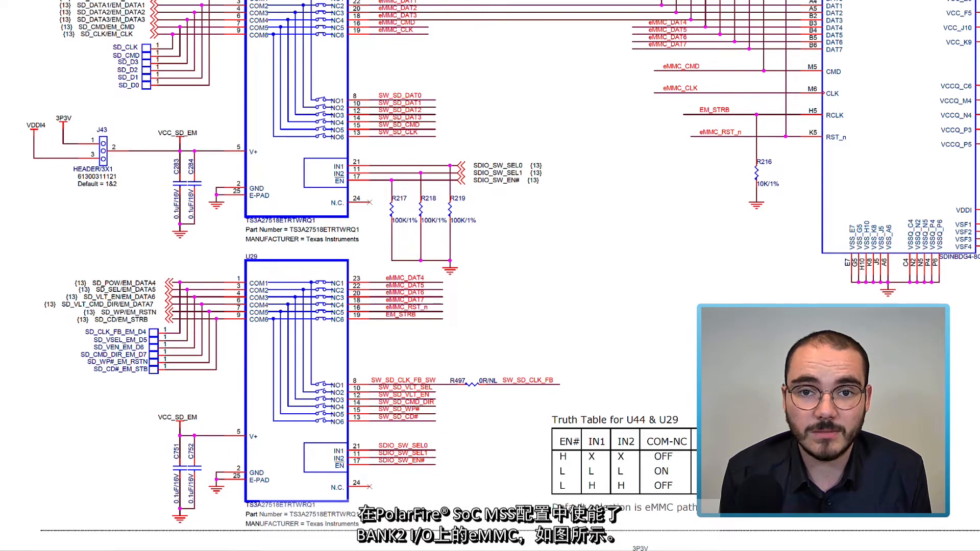
- Switch back to the MSS Configurator and review the USB and SD/SDIO entries of the I/O configuration
key(alt+Tab)
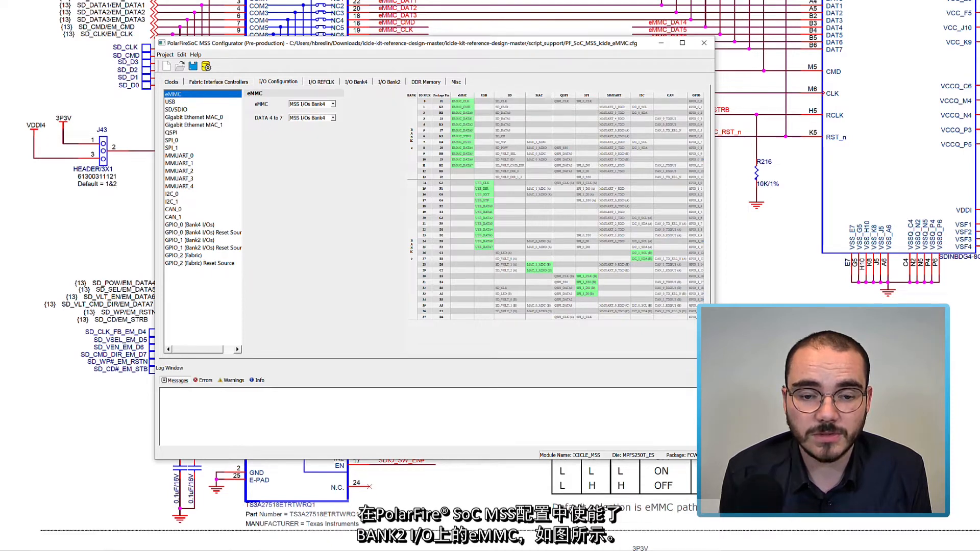
key(alt+Tab)
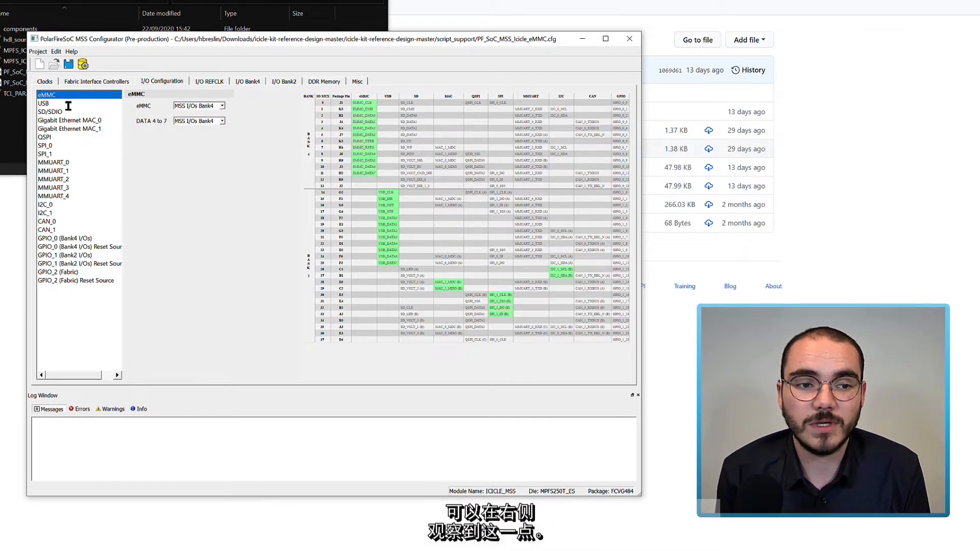
click(44, 104)
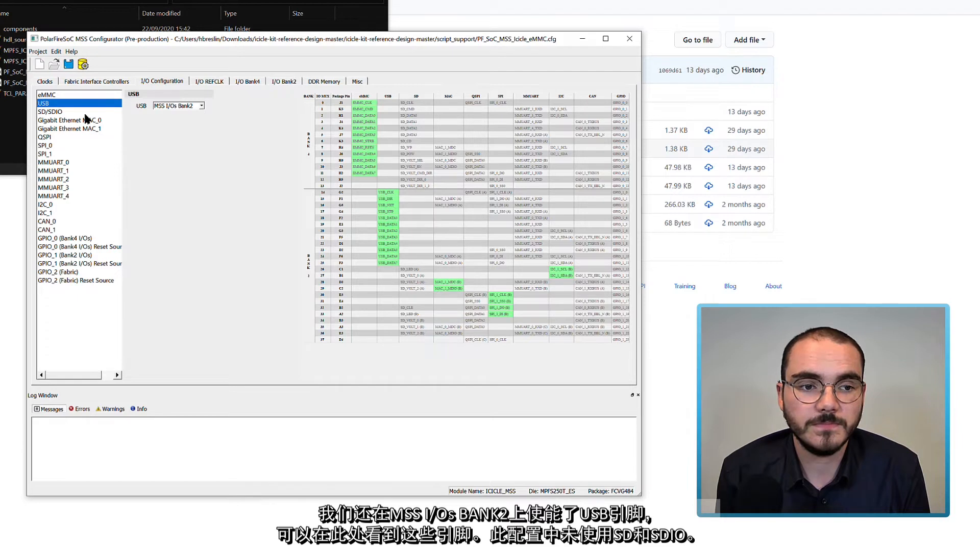
click(60, 113)
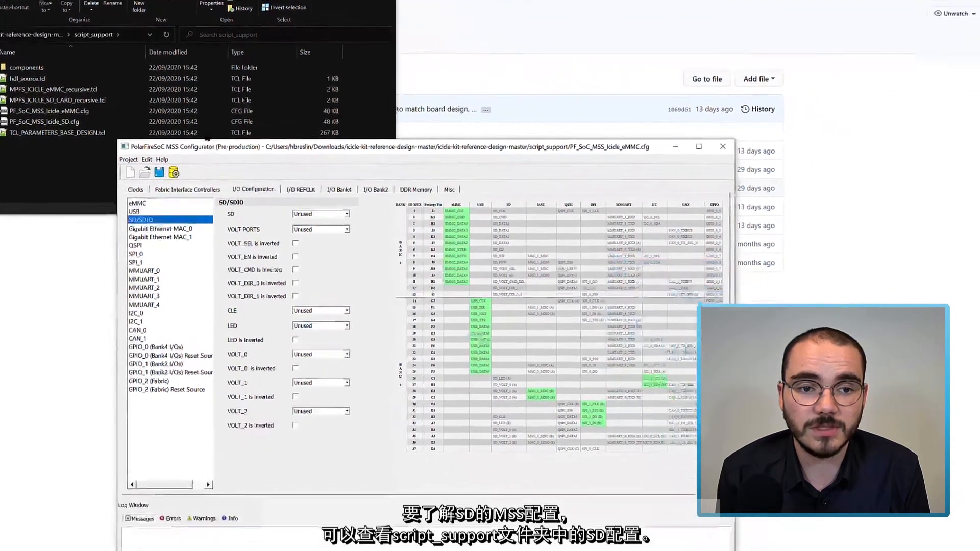
drag(207, 146, 193, 76)
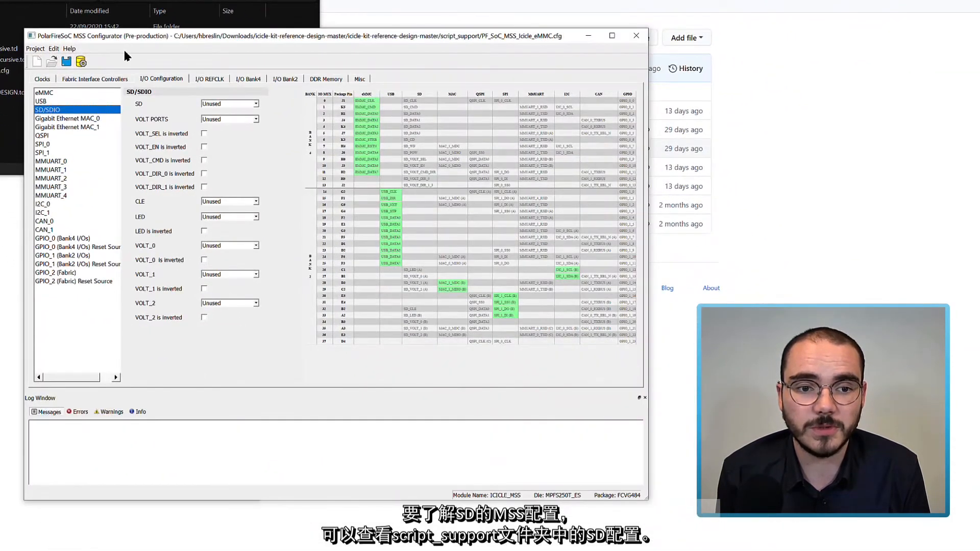
- Review the Gigabit Ethernet MAC_0 and MAC_1, QSPI, SPI_0 and SPI_1 entries of the I/O configuration
click(65, 119)
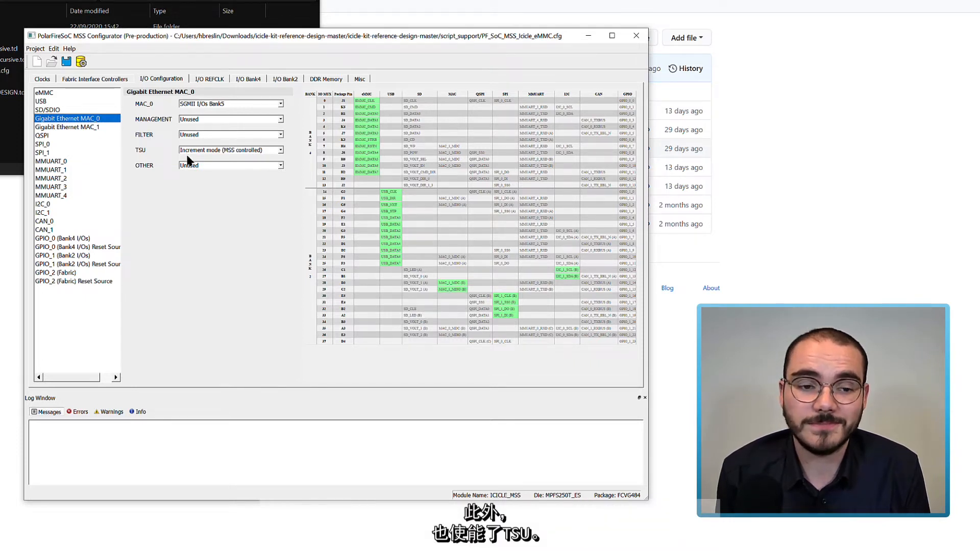
click(56, 128)
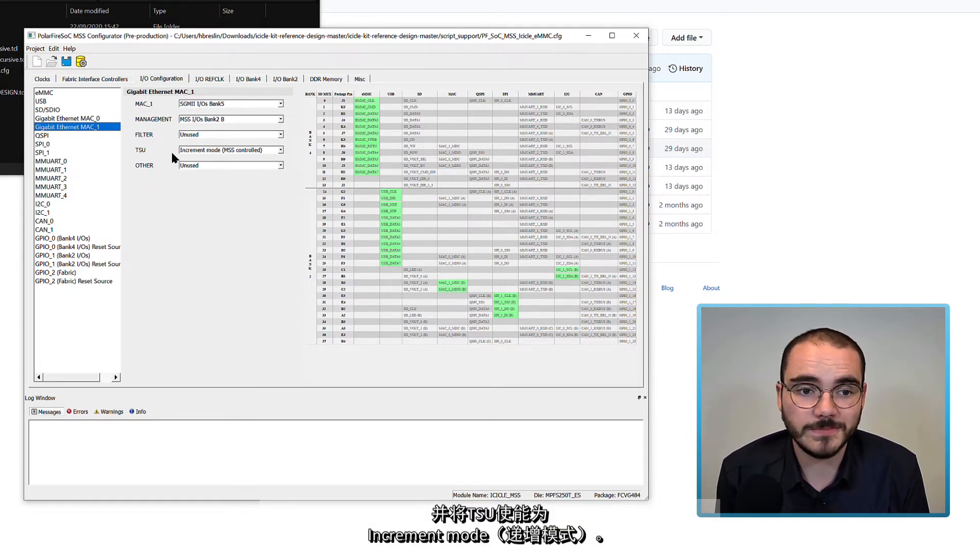
click(96, 134)
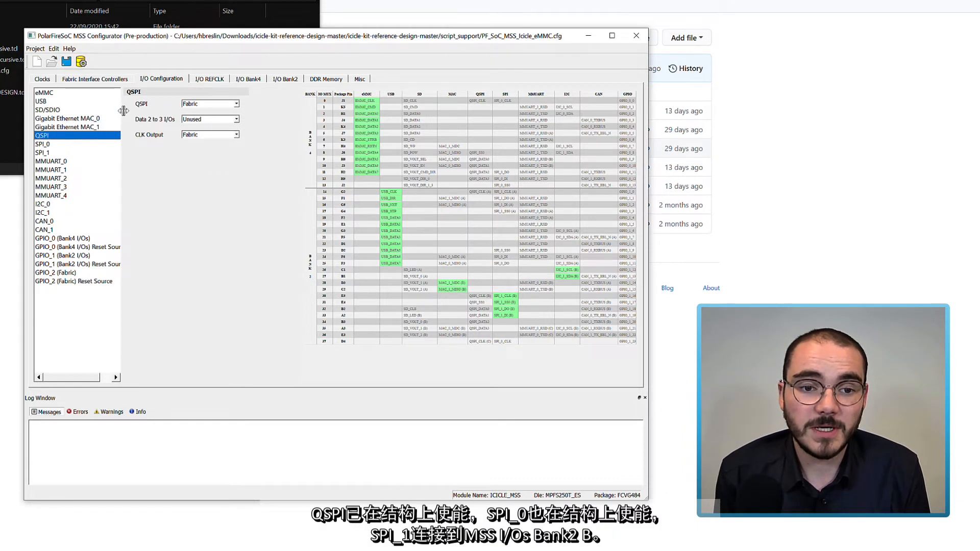
click(66, 145)
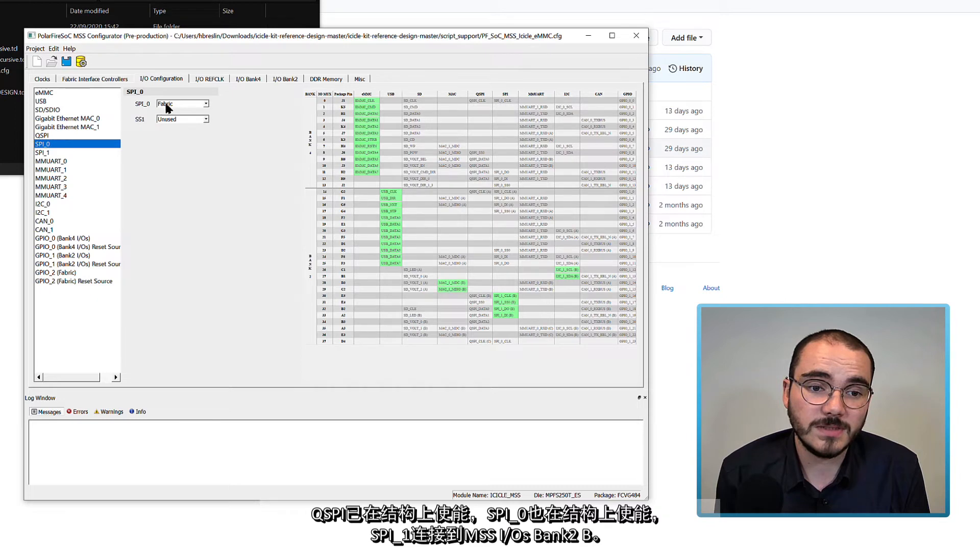
click(63, 152)
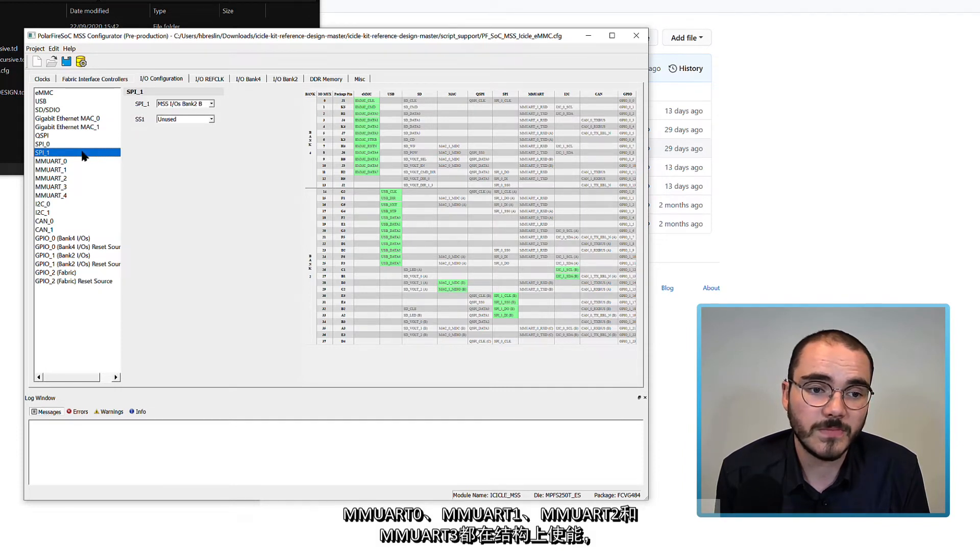
- Review the I/O configuration of the UARTs from MMUART_0 through MMUART_4
click(62, 161)
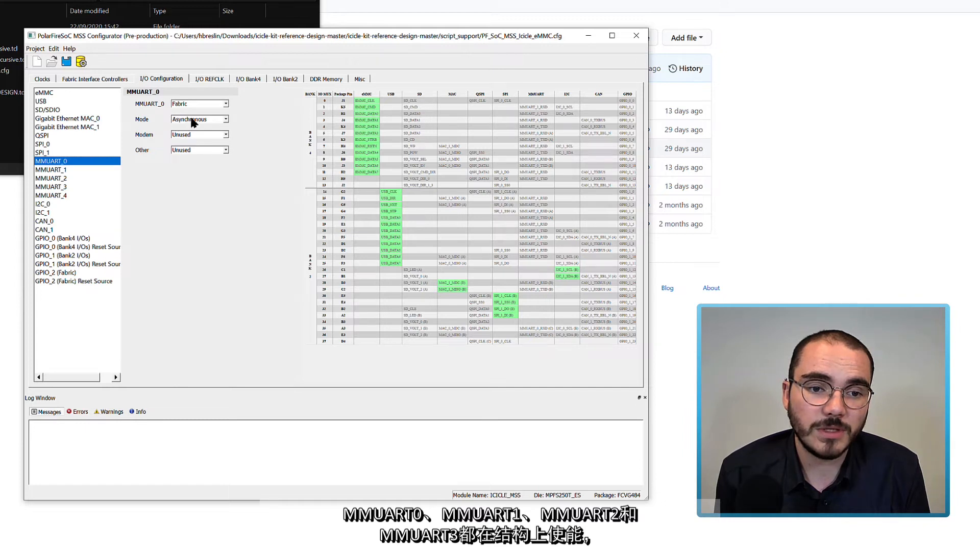
click(61, 172)
click(61, 178)
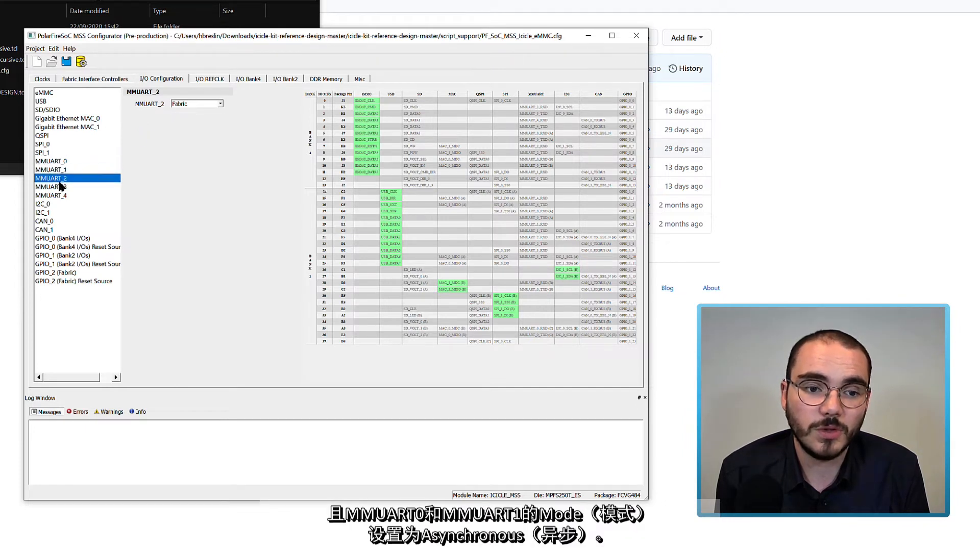
click(60, 195)
key(Up)
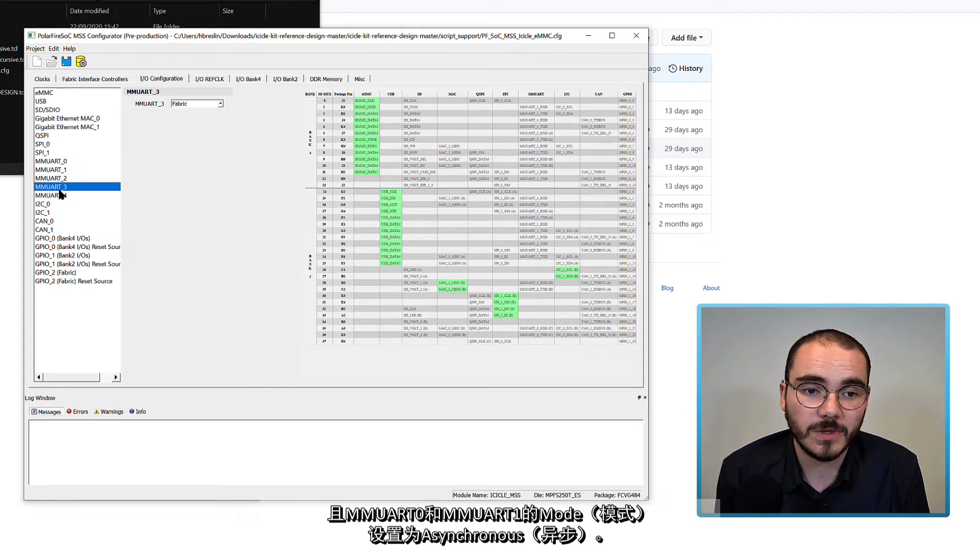
click(61, 195)
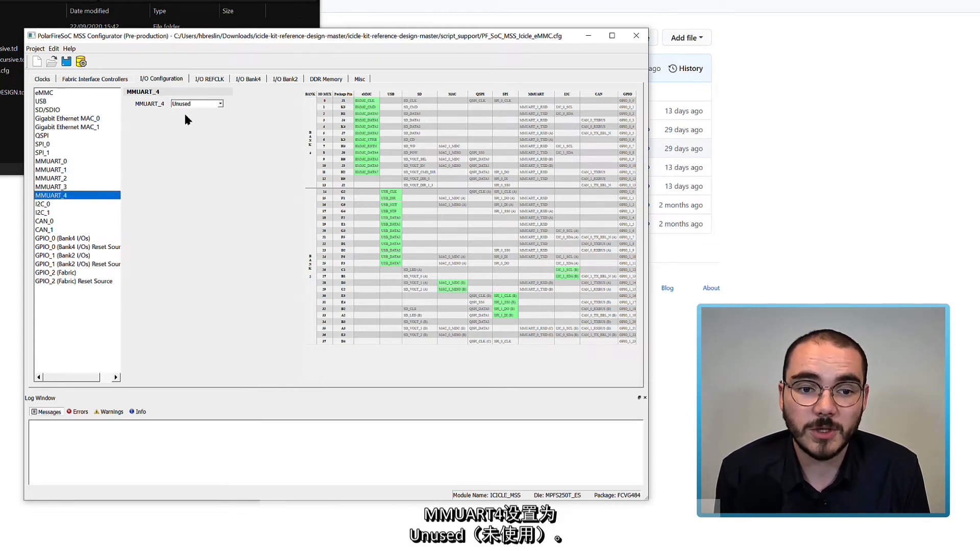
- Review the I2C_0, I2C_1, CAN_0 and CAN_1 entries of the I/O configuration
click(43, 205)
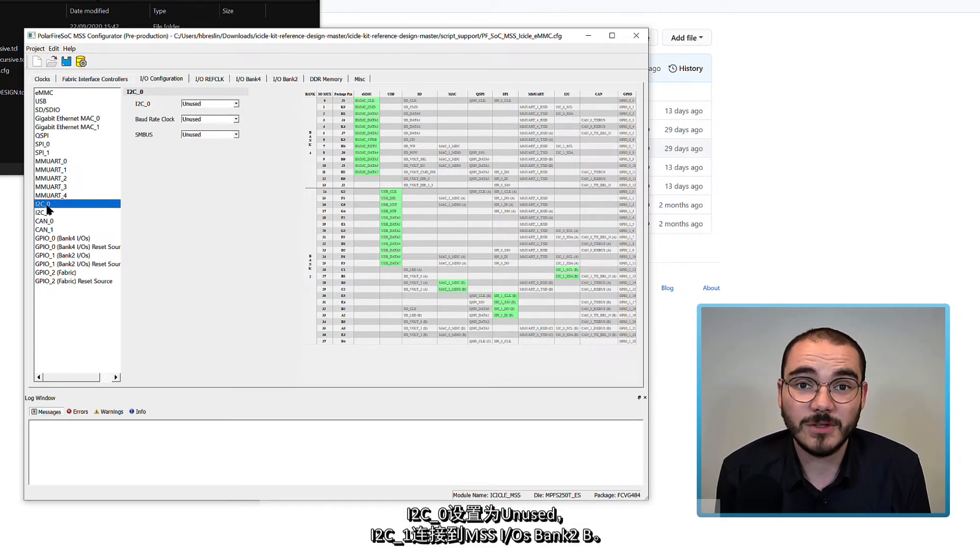
click(44, 214)
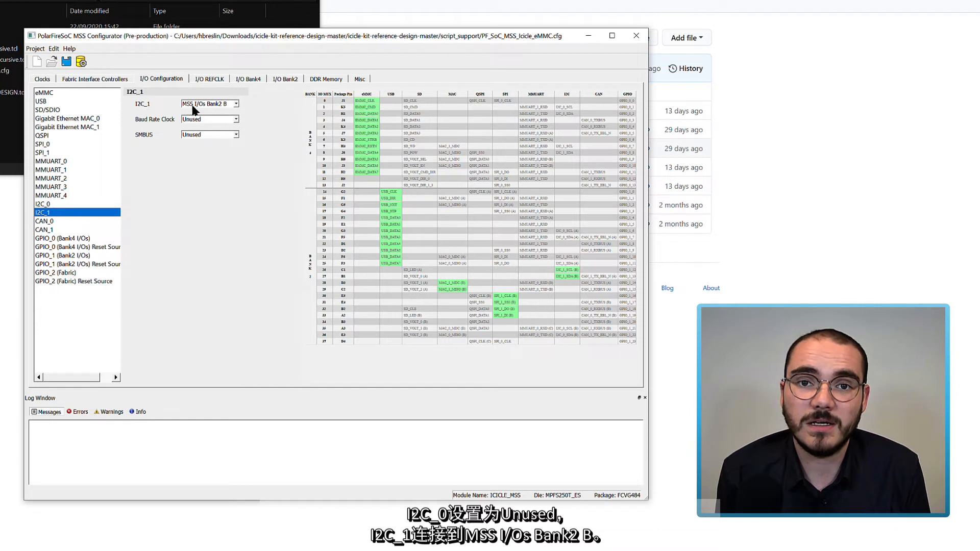
click(48, 222)
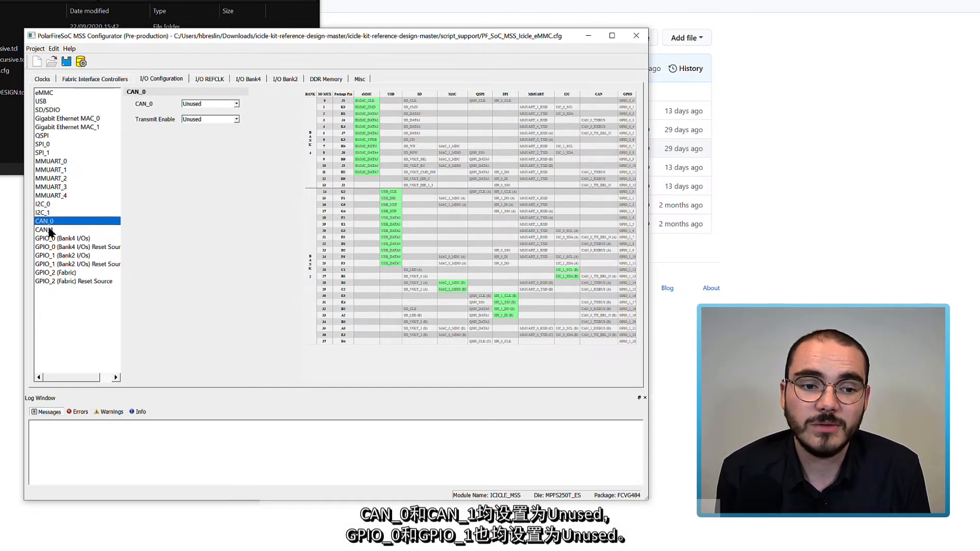
click(50, 230)
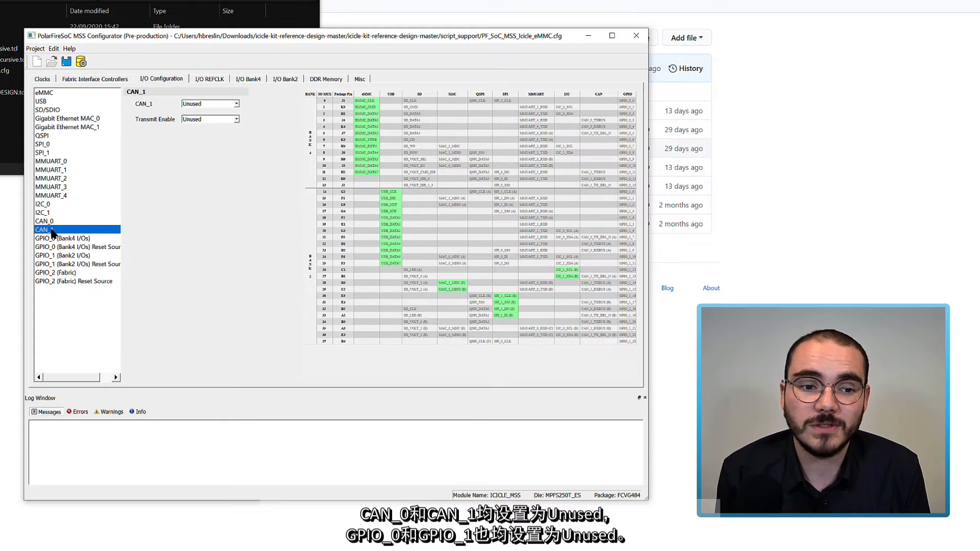
- Review the GPIO_0 (Bank4), GPIO_1 (Bank2) and GPIO_2 (Fabric) entries, checking the use and direction of the GPIO_2 bits down to GPIO_2_31
click(68, 240)
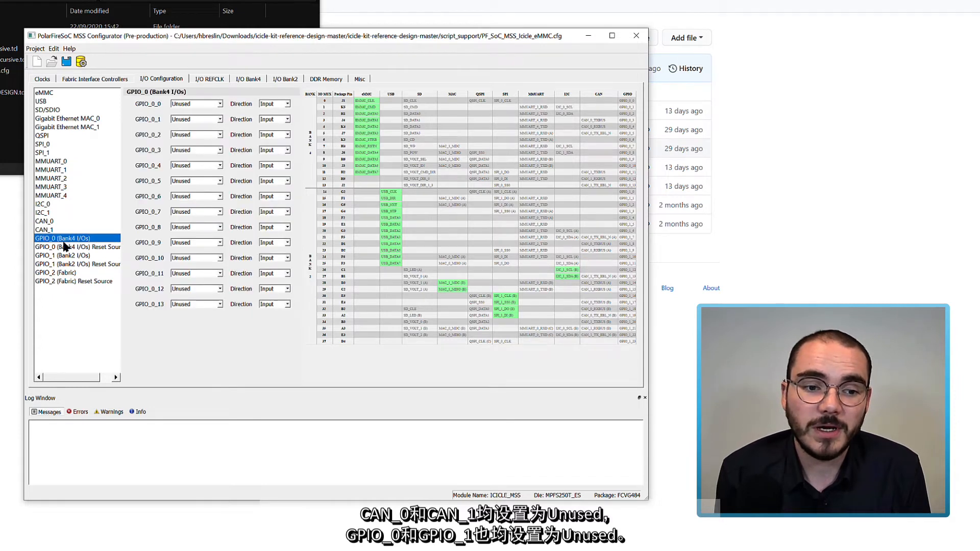
click(53, 256)
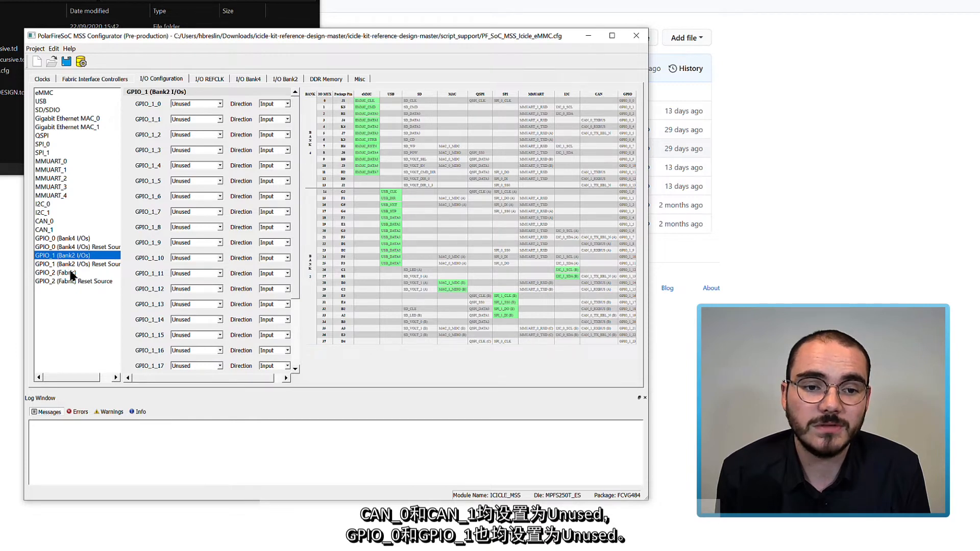
click(72, 273)
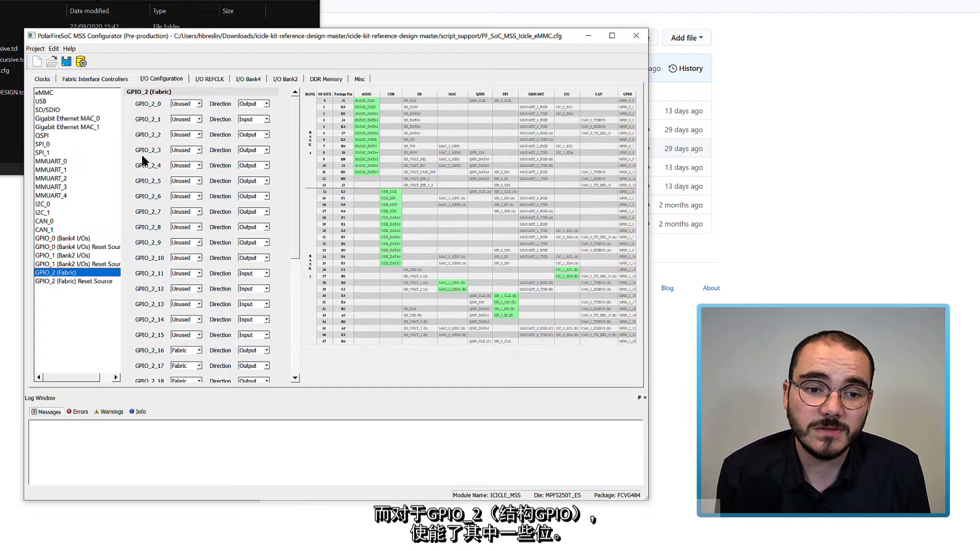
scroll(143, 160, down, 3)
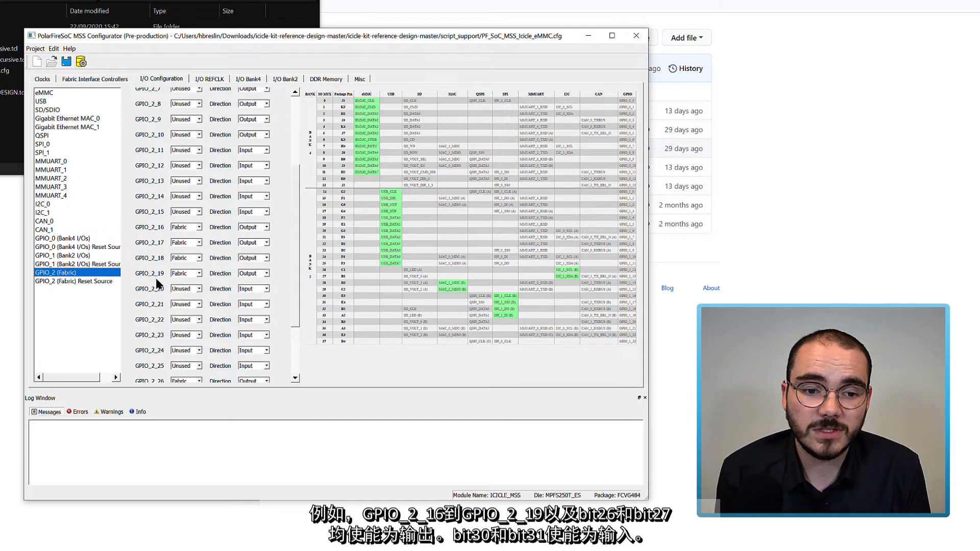
scroll(137, 276, down, 2)
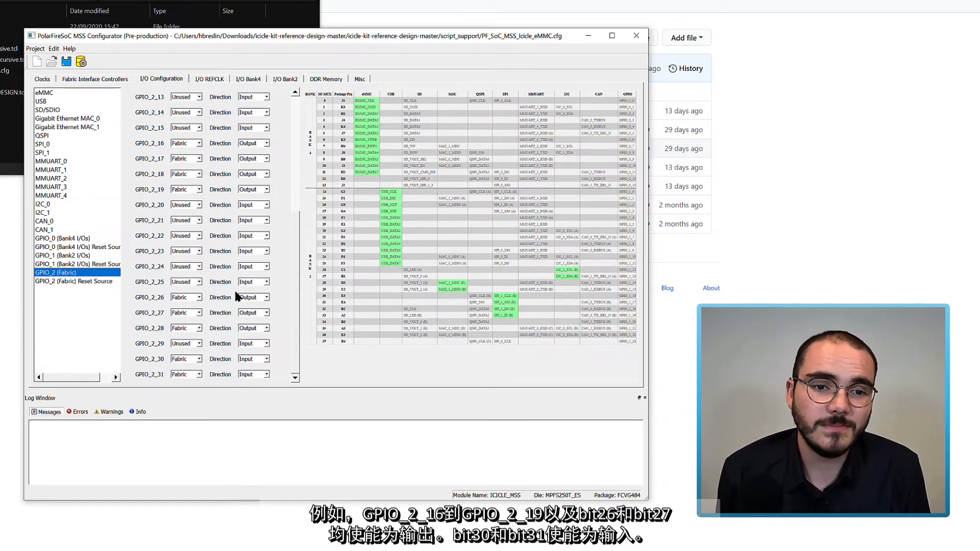
- Review the reference clock I/O settings and the Bank4 and Bank2 voltage settings
click(211, 80)
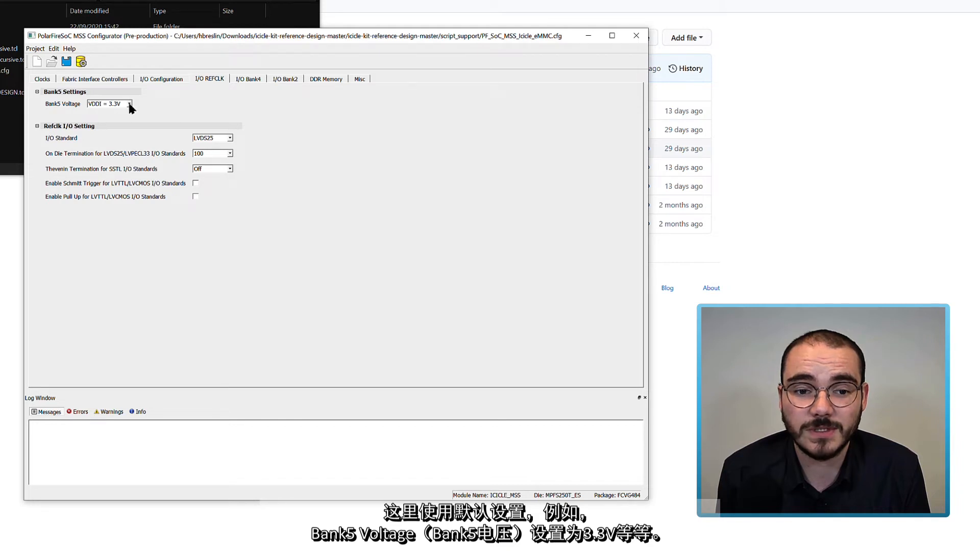
click(252, 80)
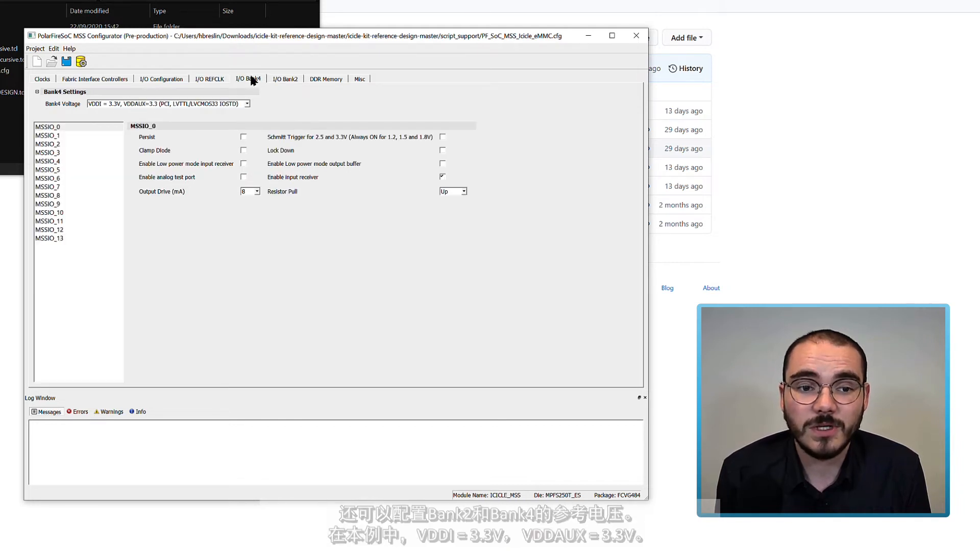
click(283, 80)
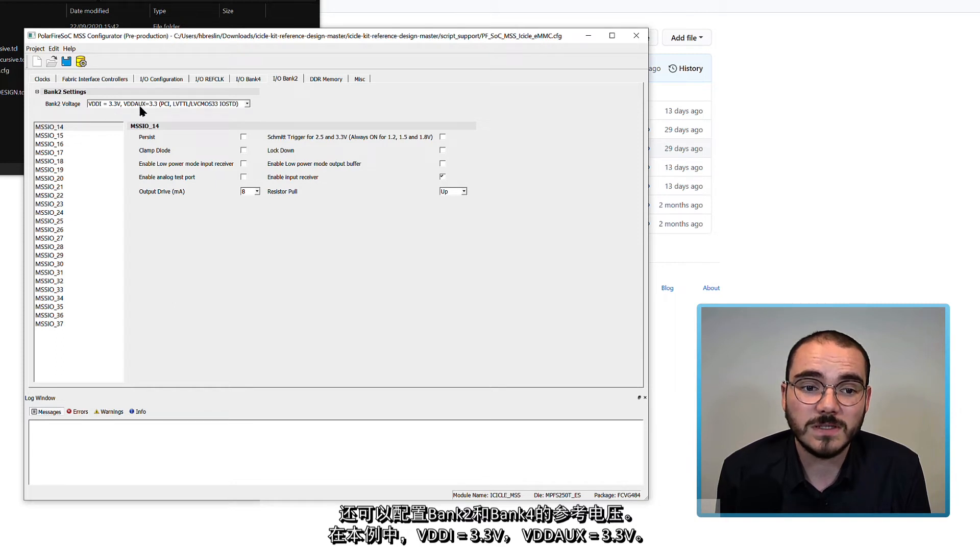
- Select LPDDR4 as the DDR memory type and check the DDR topology and memory clock settings
click(333, 80)
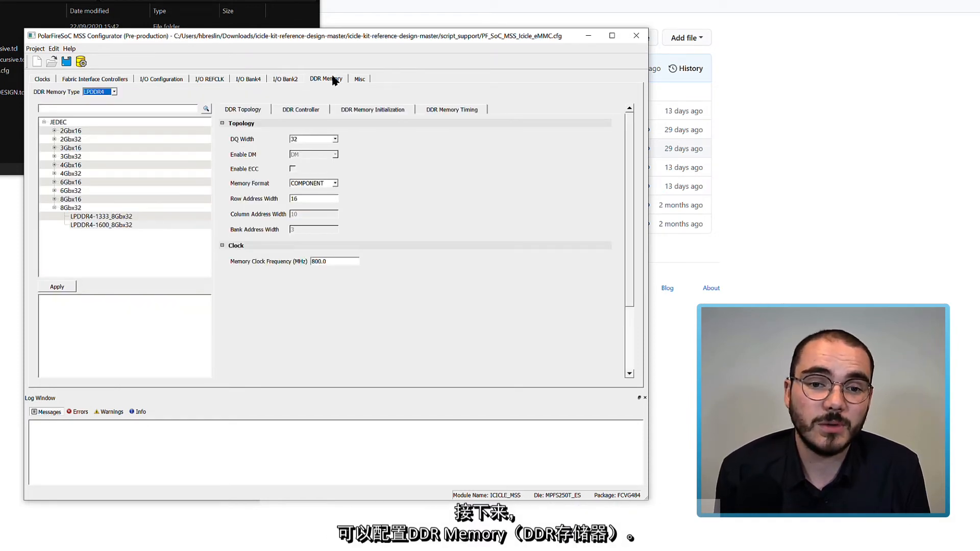
click(105, 92)
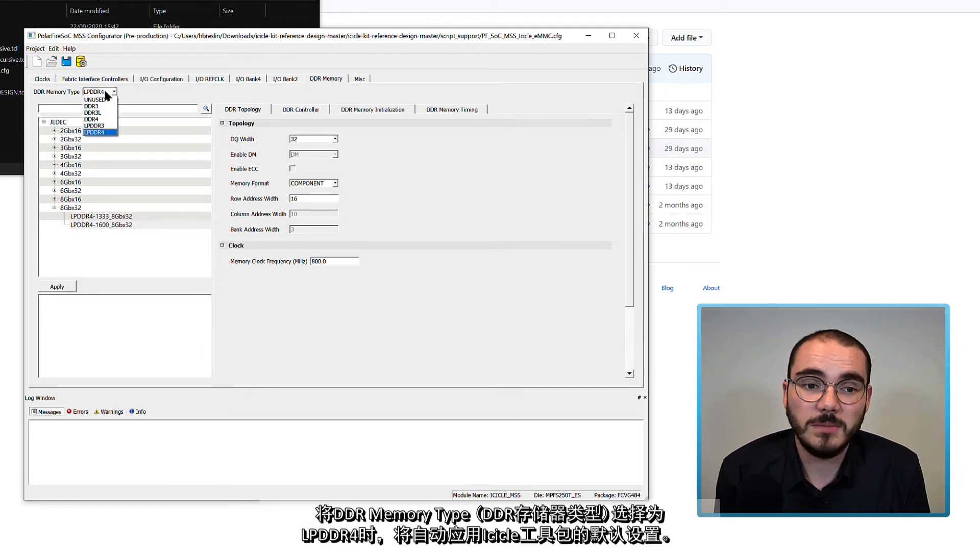
click(102, 133)
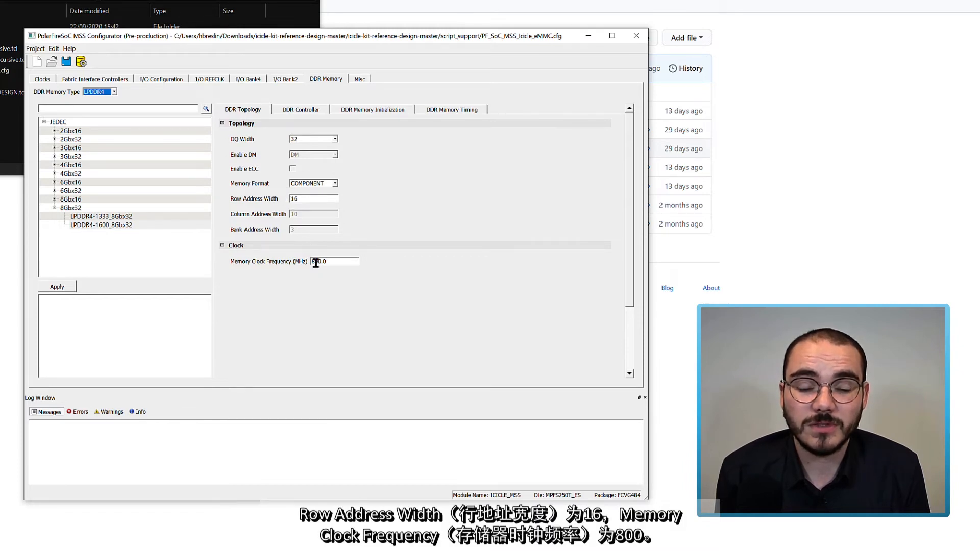
- Review the DDR controller, memory initialization and memory timing settings, and the miscellaneous debug, interrupt and I/O lock-down options
click(300, 110)
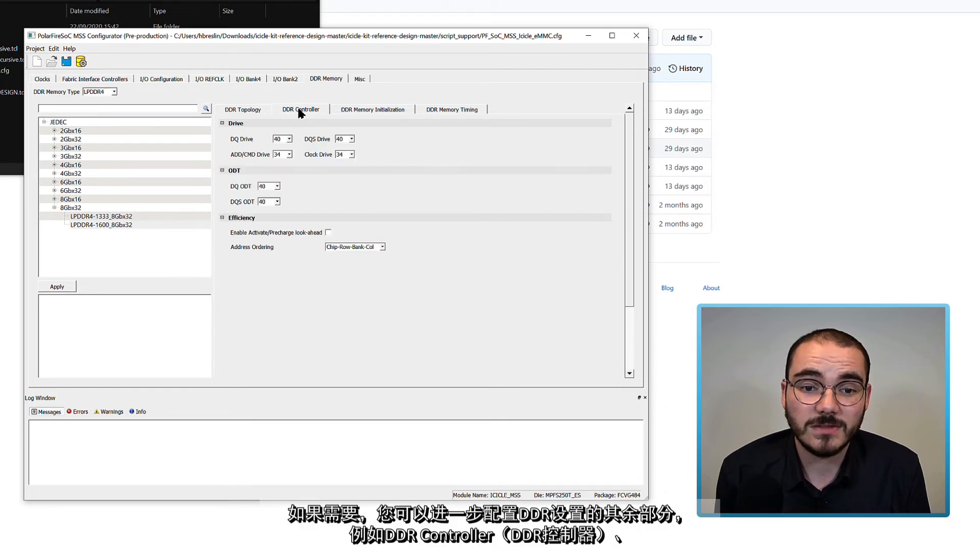
click(364, 110)
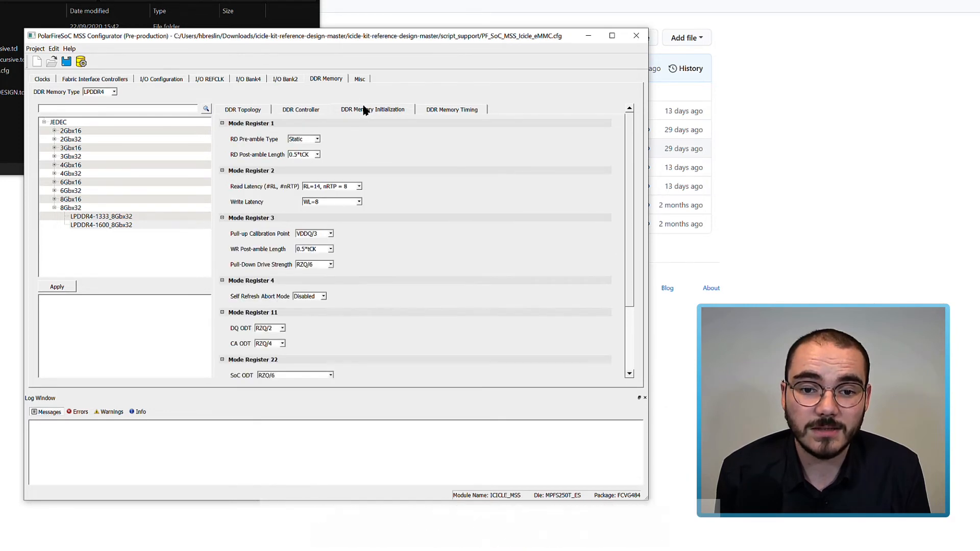
scroll(447, 167, down, 2)
scroll(447, 172, up, 2)
click(441, 112)
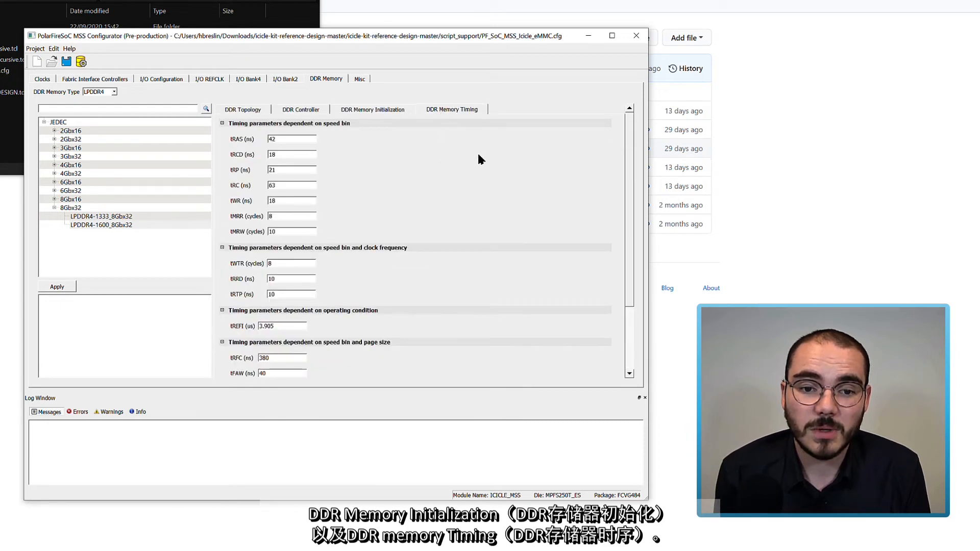
scroll(483, 160, down, 2)
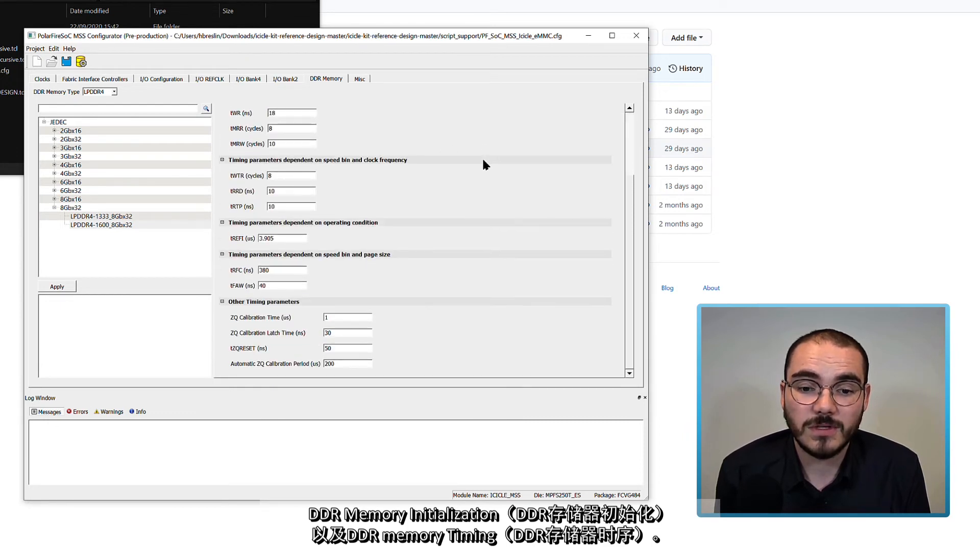
scroll(457, 256, up, 2)
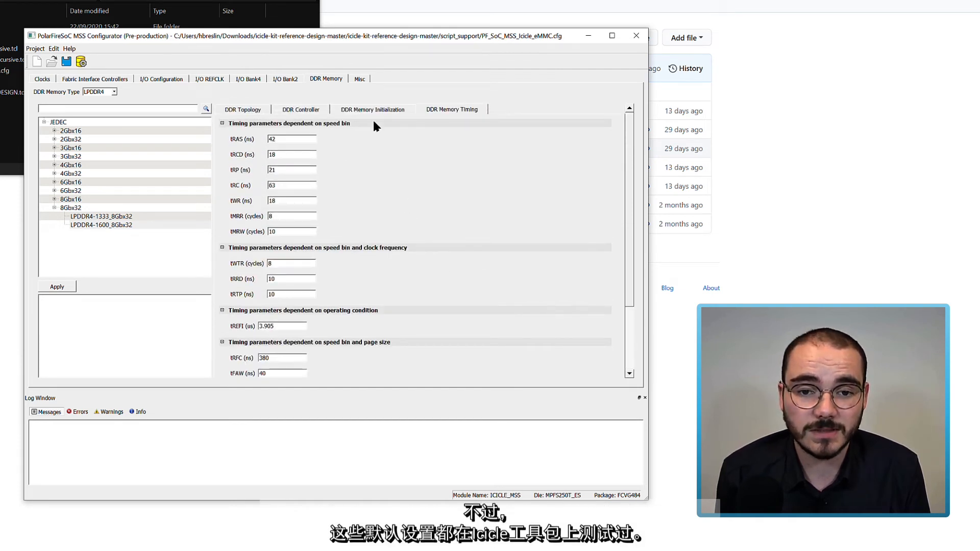
click(360, 80)
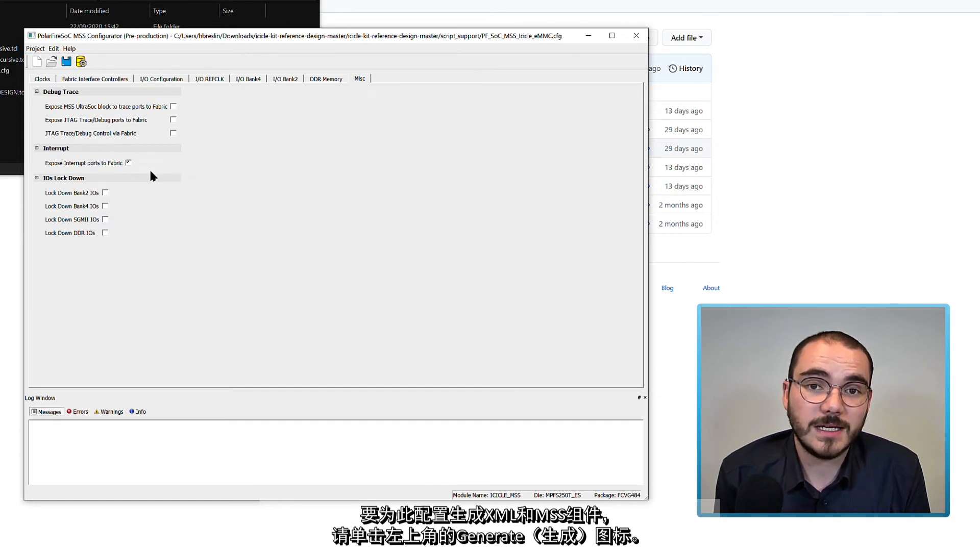
- Generate the MSS configuration files into a new folder named my_mss inside icicle-kit-reference-design-master
click(82, 63)
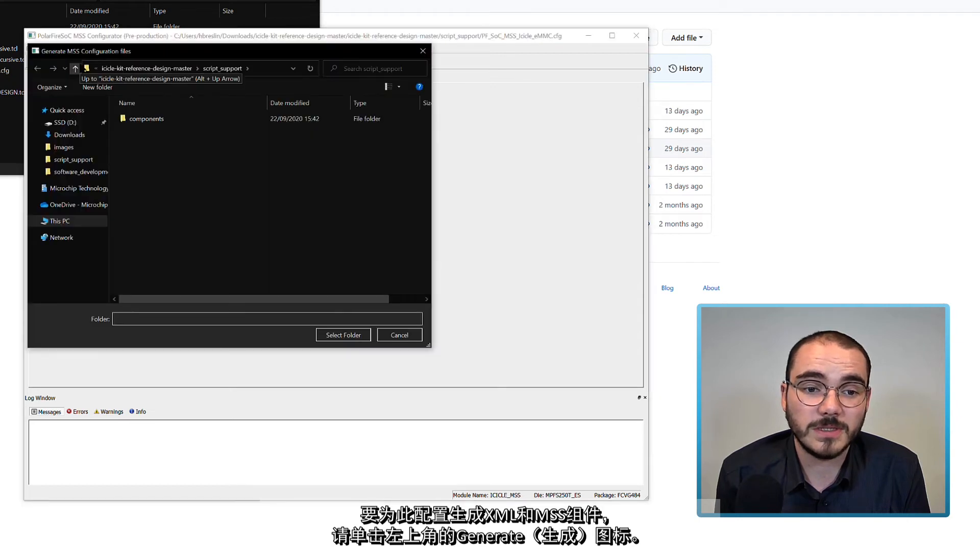
click(148, 68)
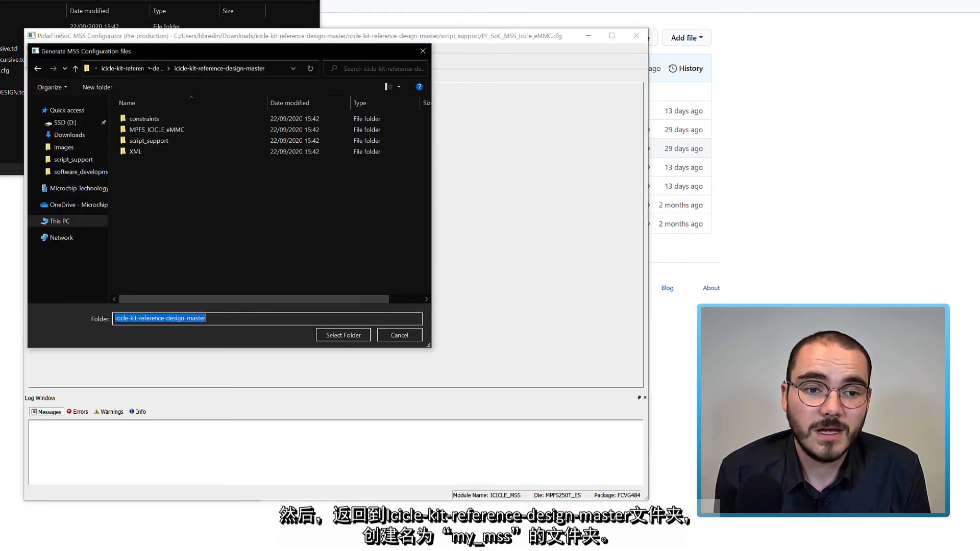
click(148, 69)
double_click(167, 118)
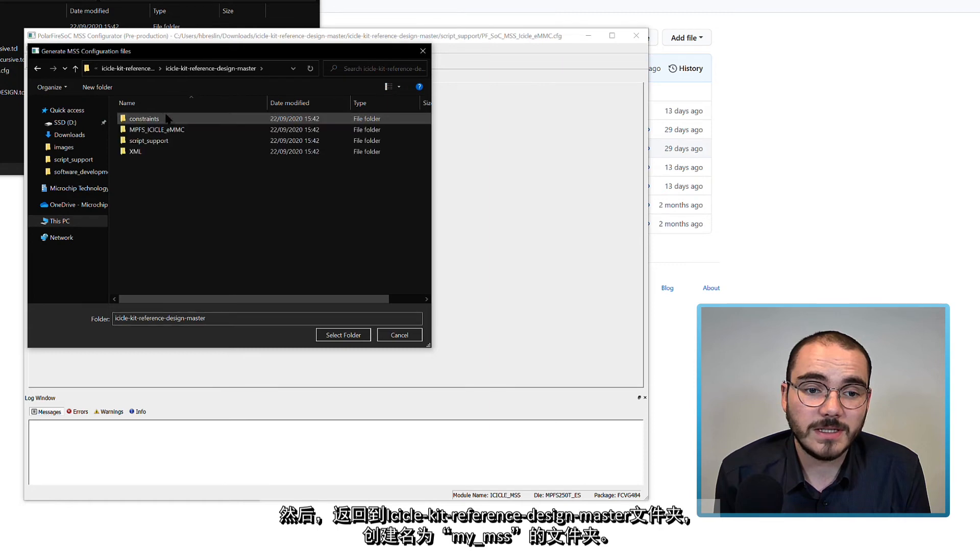
click(97, 87)
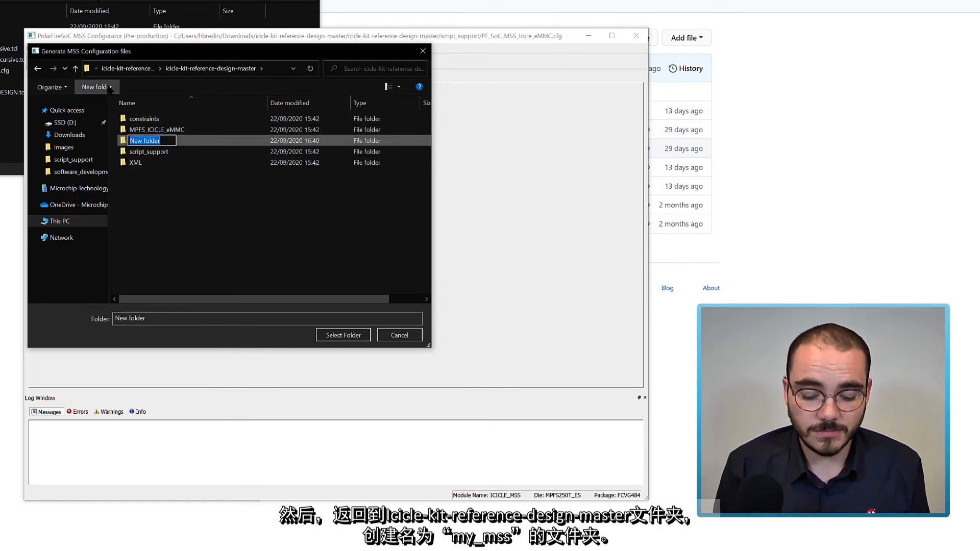
text(my_mss)
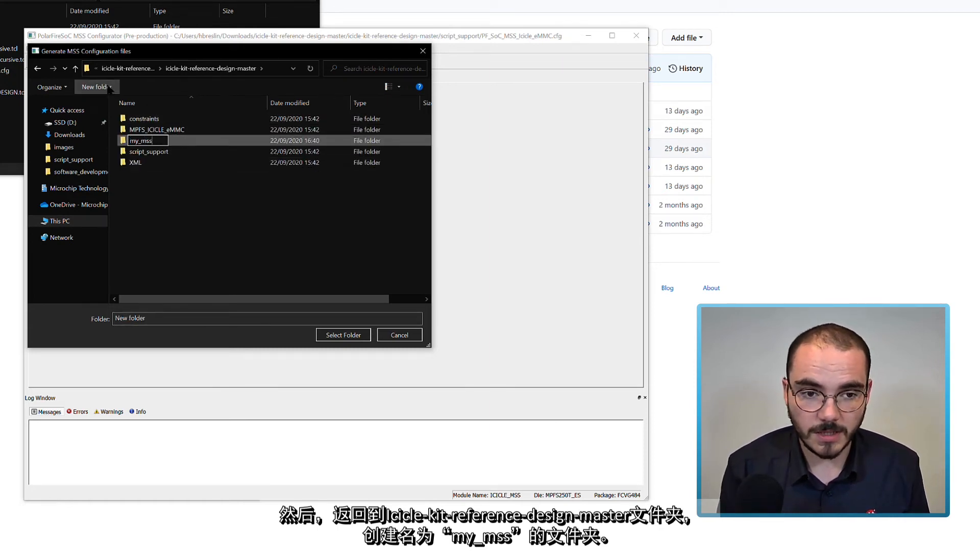
key(Return)
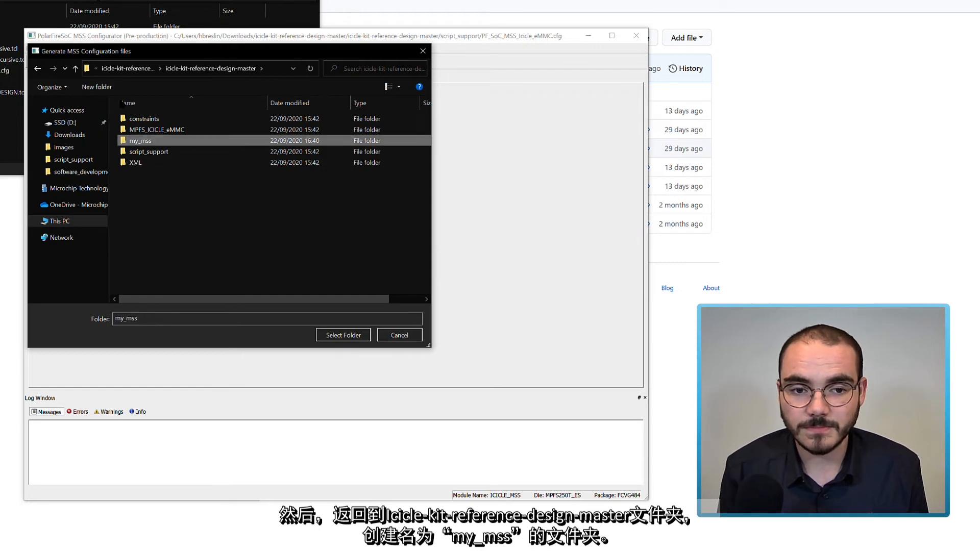
click(343, 335)
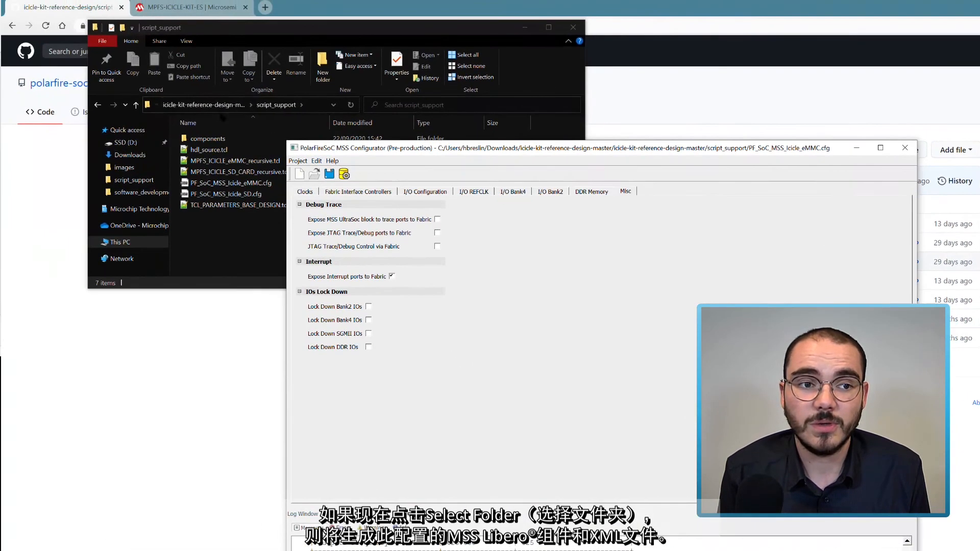
- Switch to File Explorer and examine the generated CFG, CXZ, XML and HTML report files in the my_mss folder
click(11, 21)
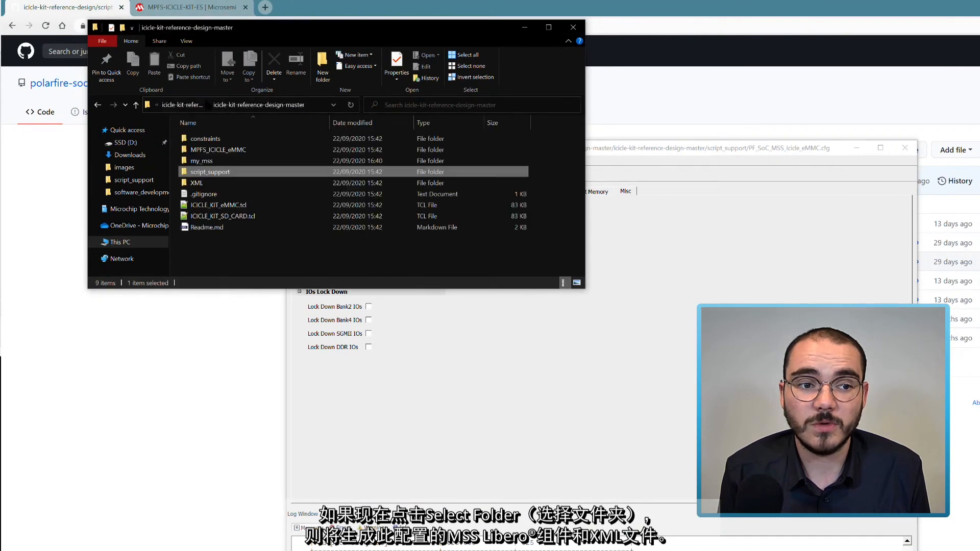
double_click(200, 160)
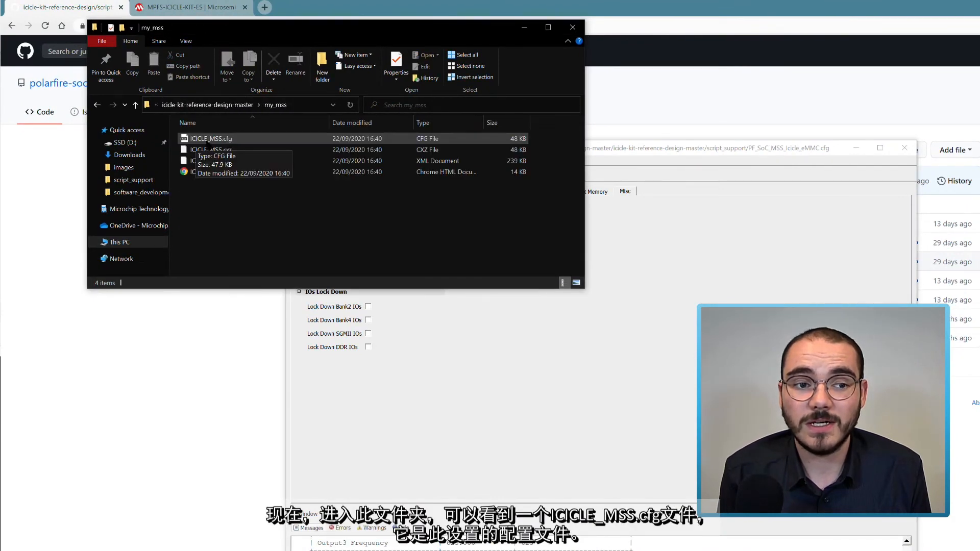
click(253, 140)
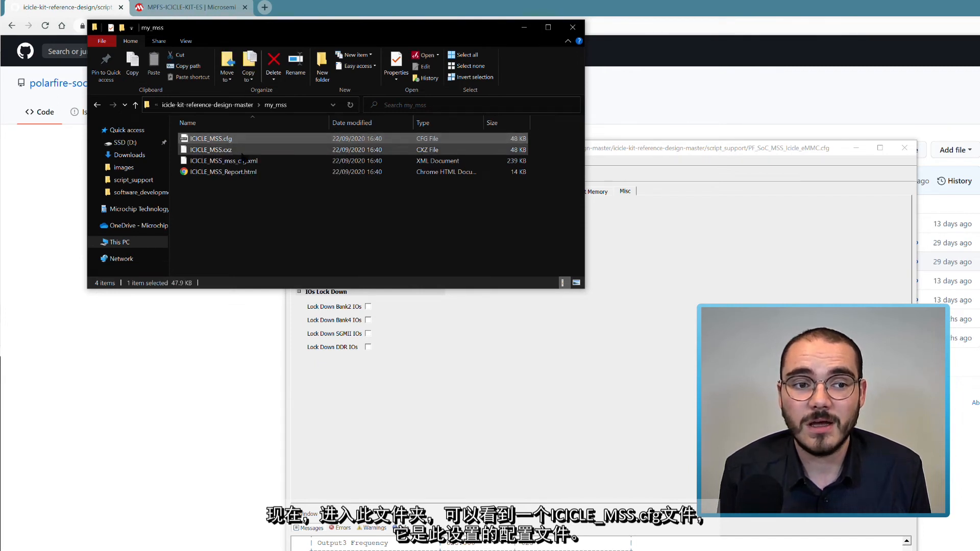
click(227, 151)
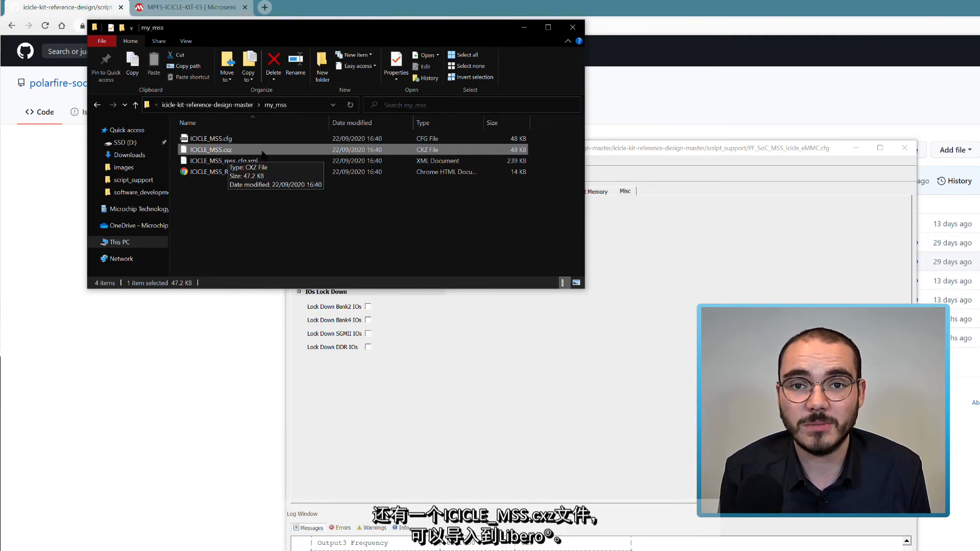
click(227, 161)
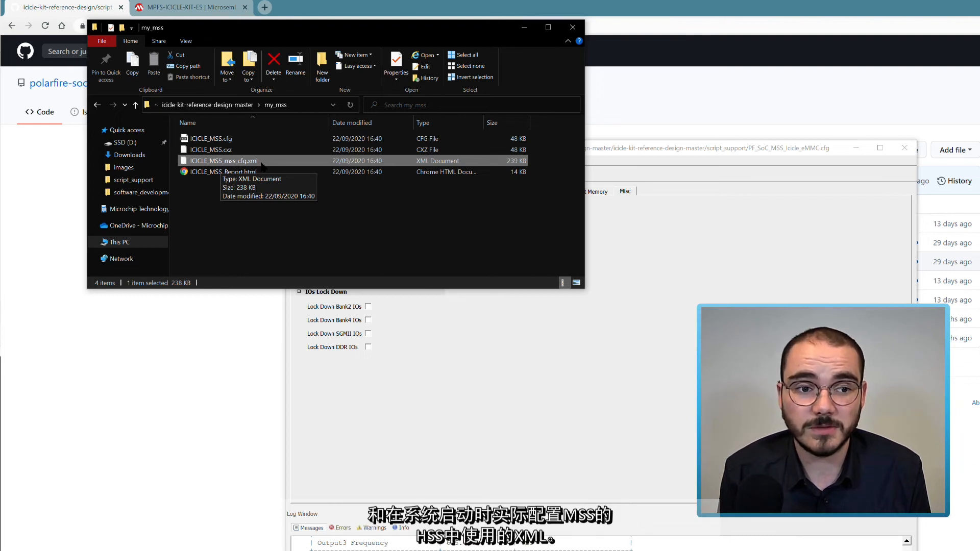
click(202, 174)
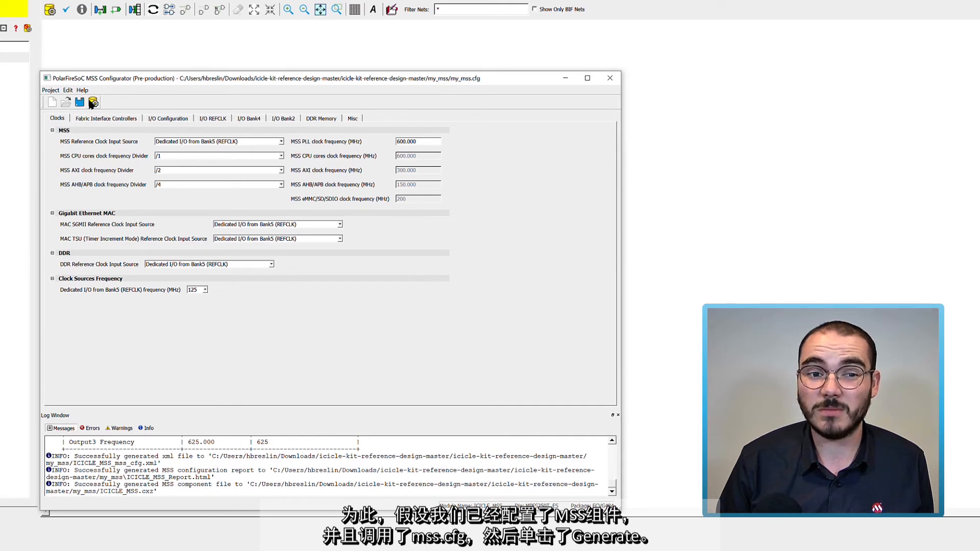
- Generate the MSS component files for my_mss.cfg into the my_mss folder and close the MSS Configurator
click(93, 103)
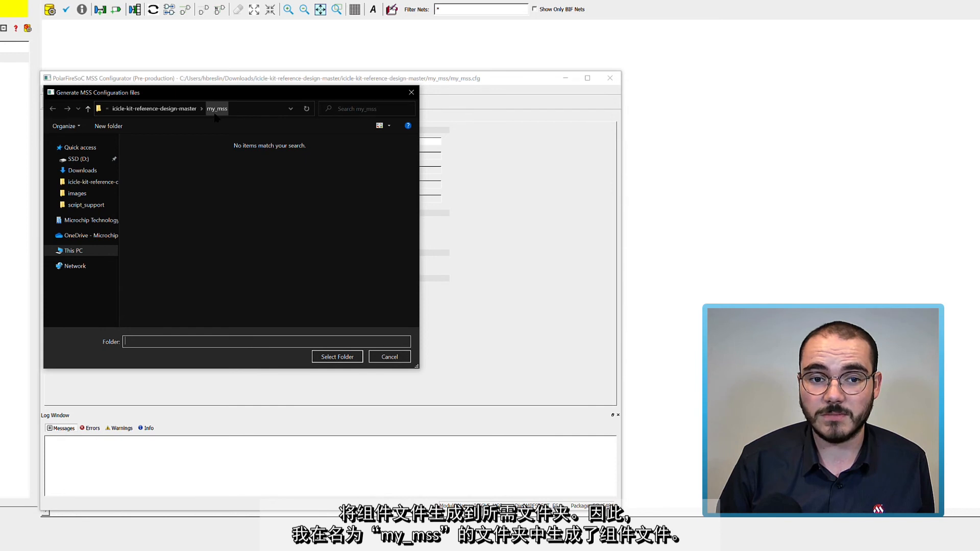
click(347, 357)
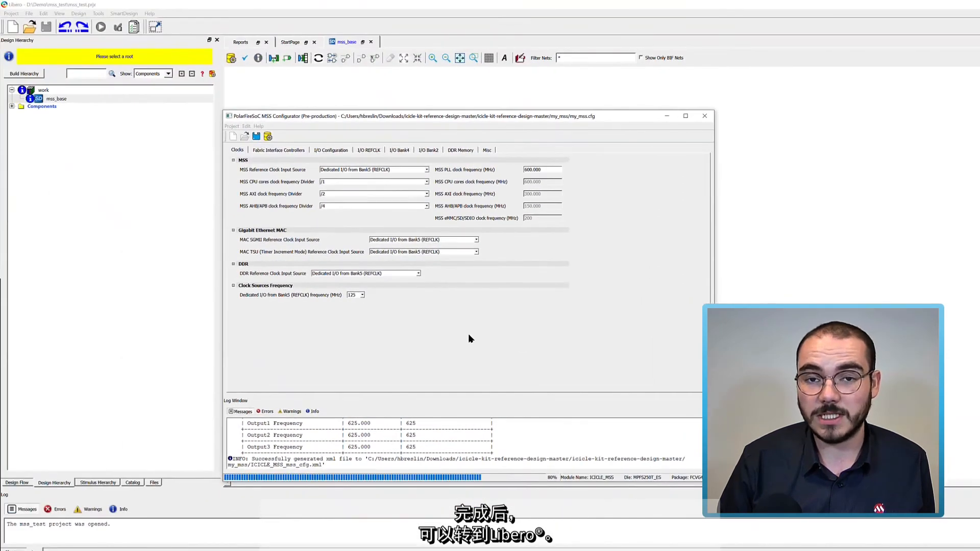
click(705, 115)
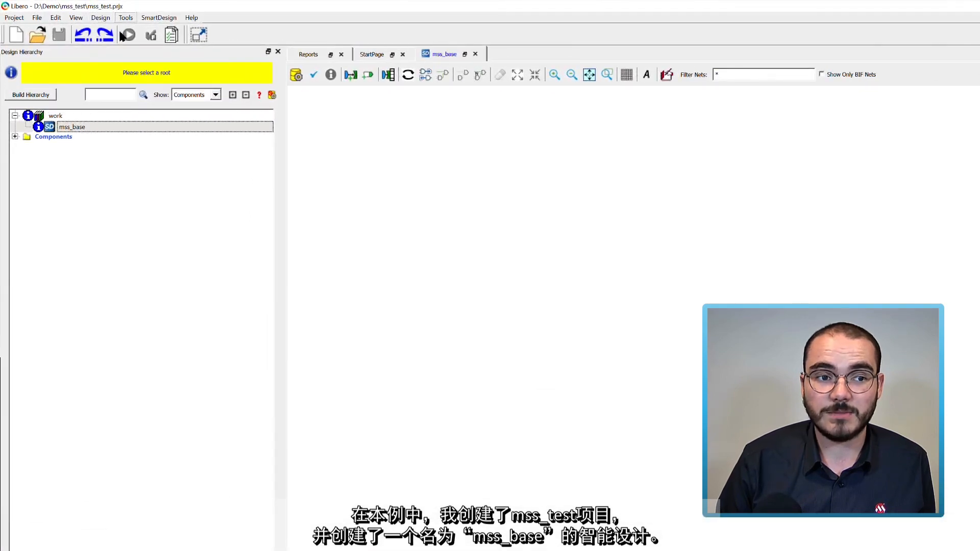
- Import the MSS component ICICLE_MSS.cxz from the my_mss folder into the mss_test project in Libero
mouse_move(80, 132)
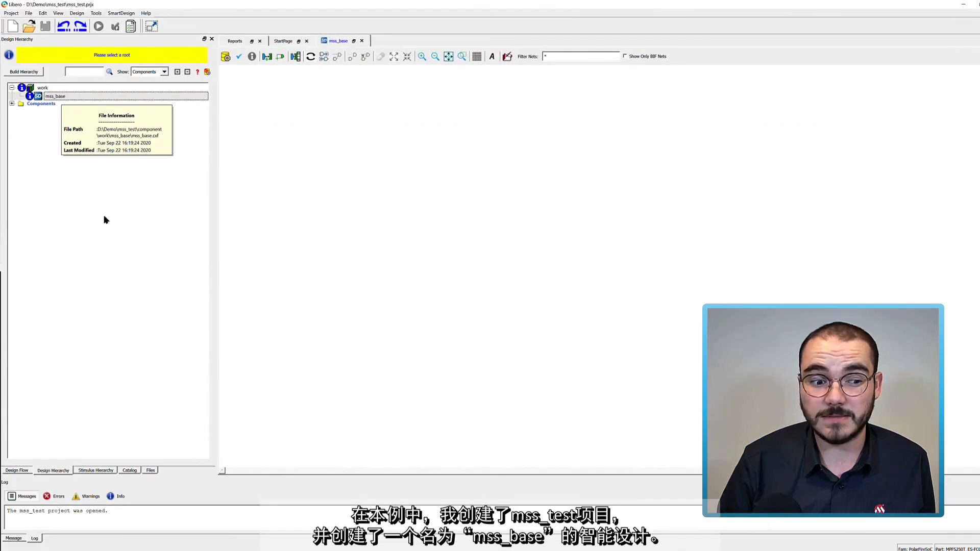
click(15, 471)
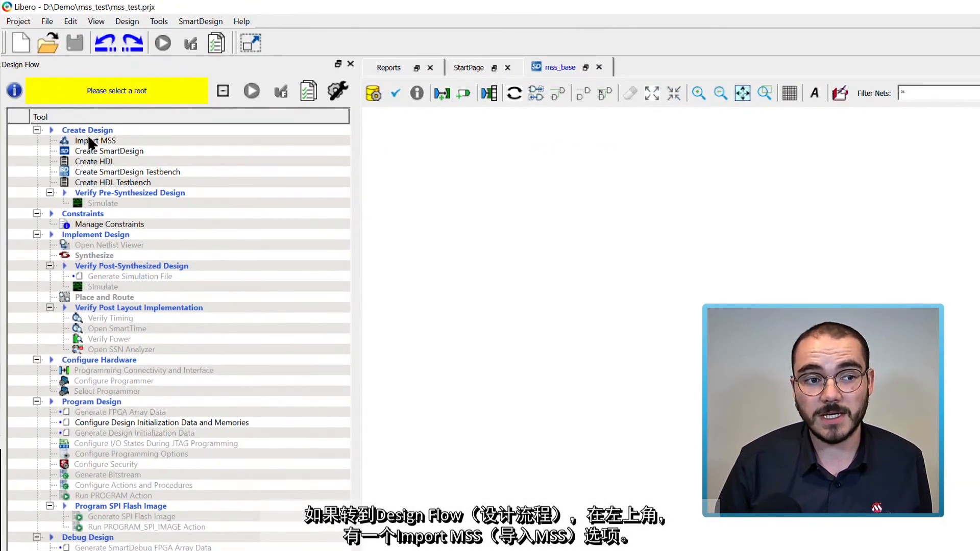
click(80, 143)
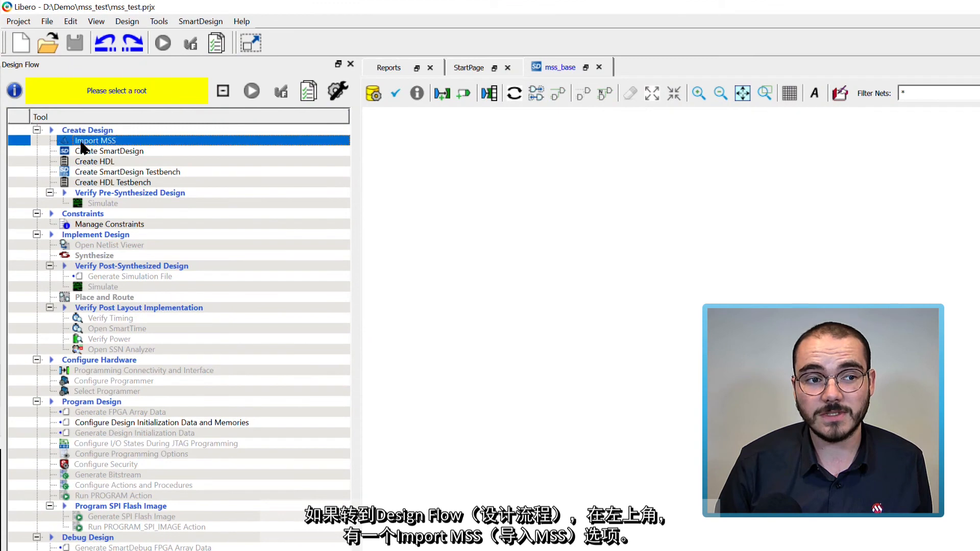
double_click(111, 143)
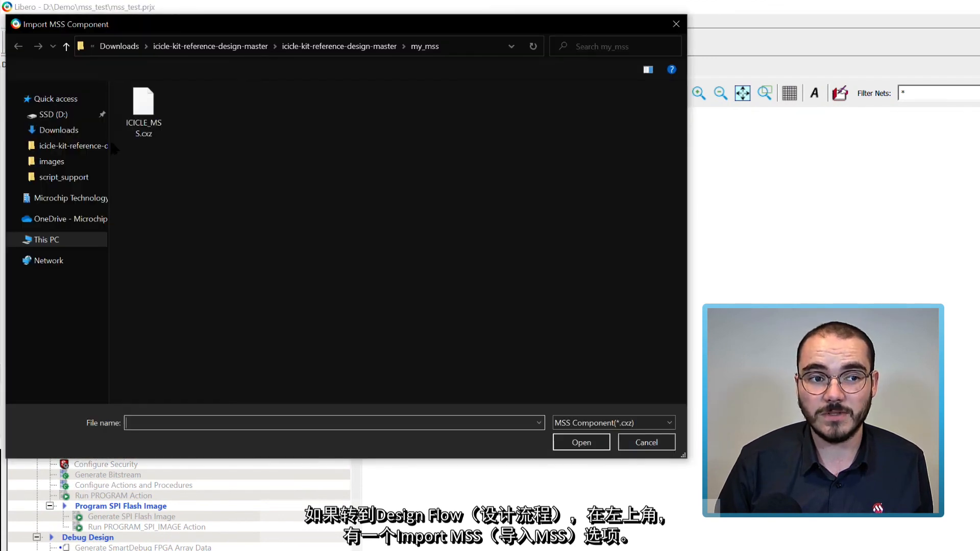
click(53, 115)
click(59, 131)
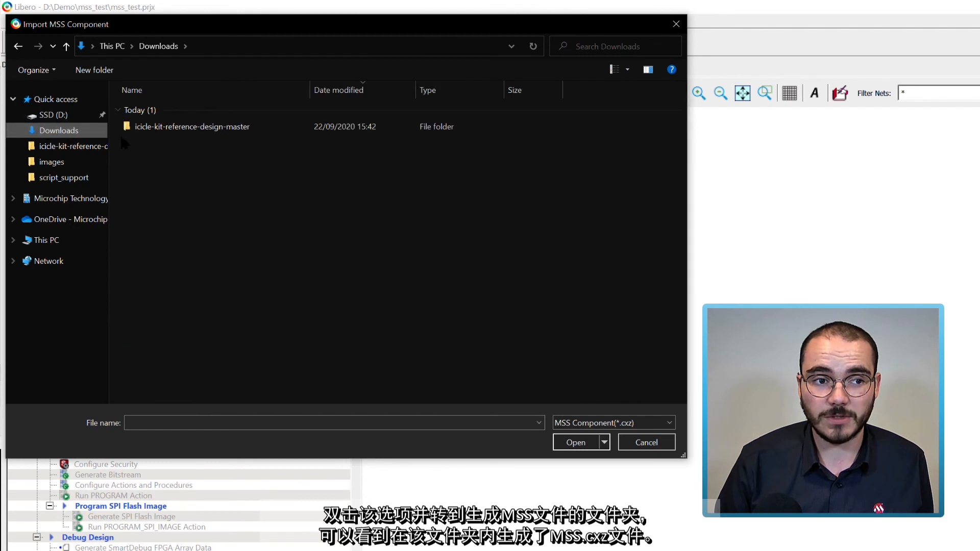
double_click(187, 128)
double_click(183, 116)
double_click(149, 139)
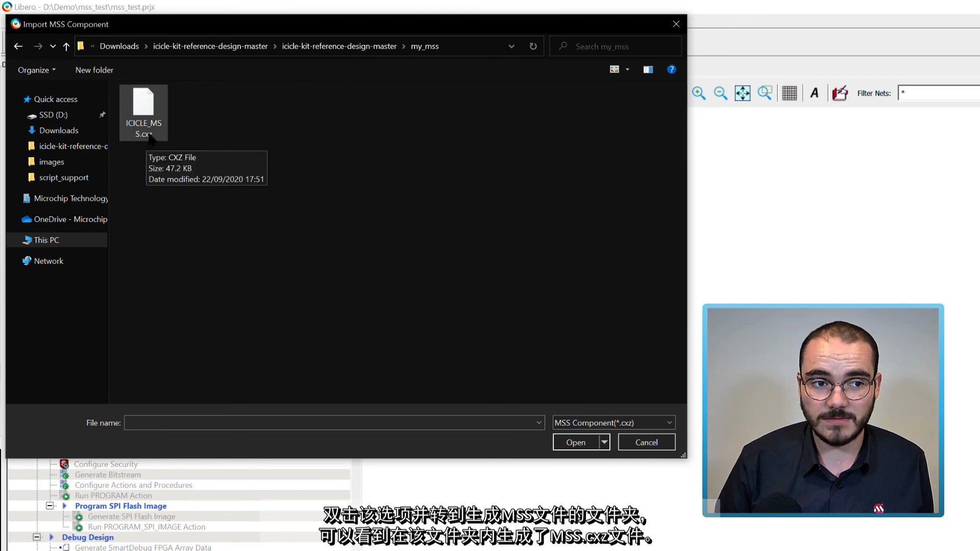
click(147, 138)
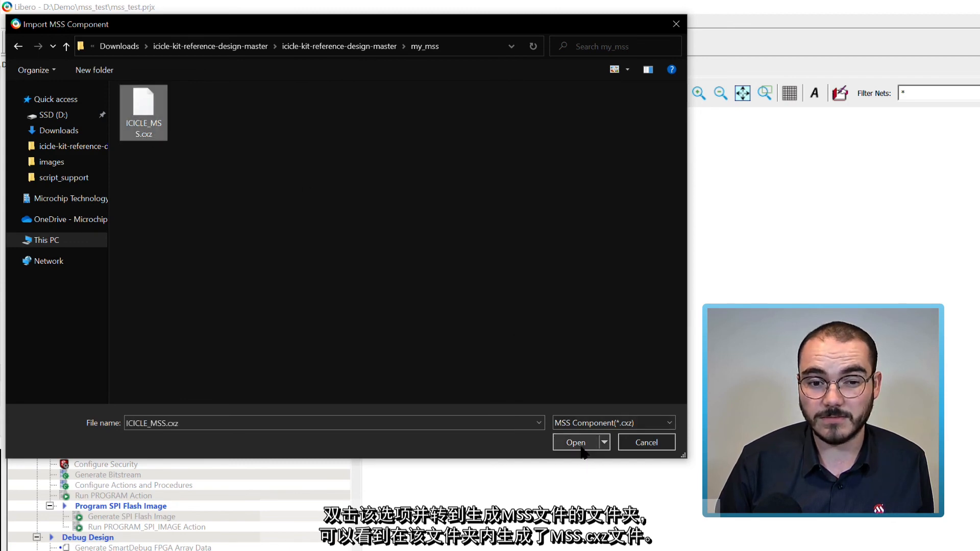
click(582, 447)
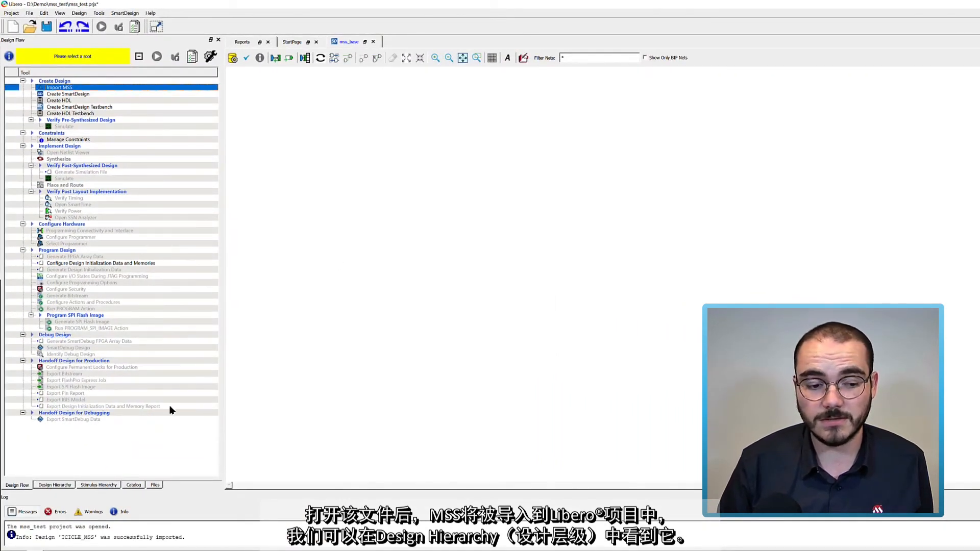
- Place the imported ICICLE_MSS component from the design hierarchy onto the mss_base SmartDesign canvas
click(65, 485)
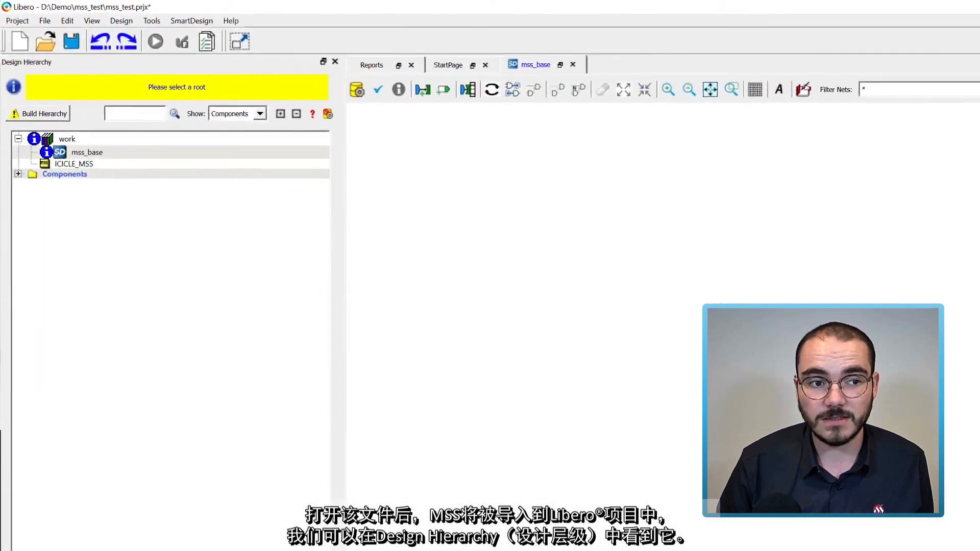
click(66, 164)
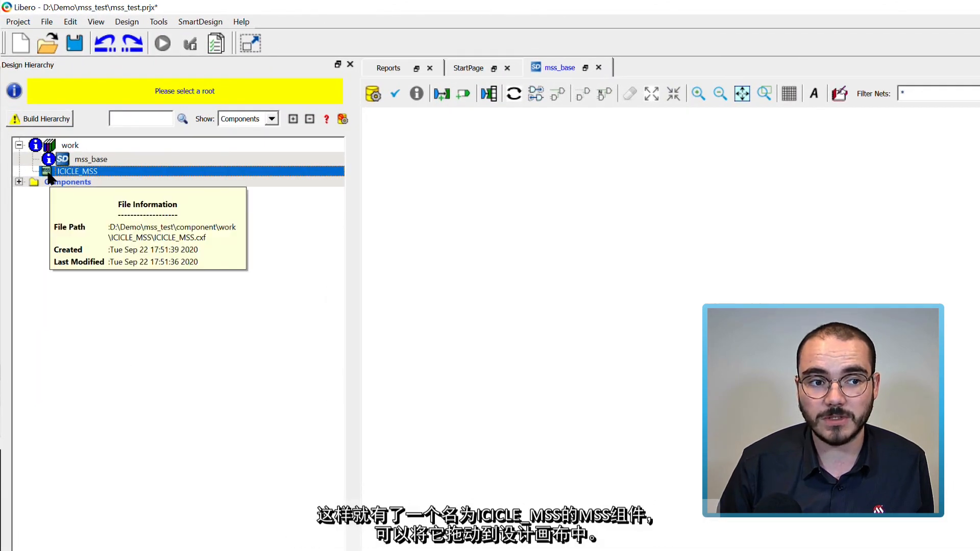
drag(50, 176, 734, 344)
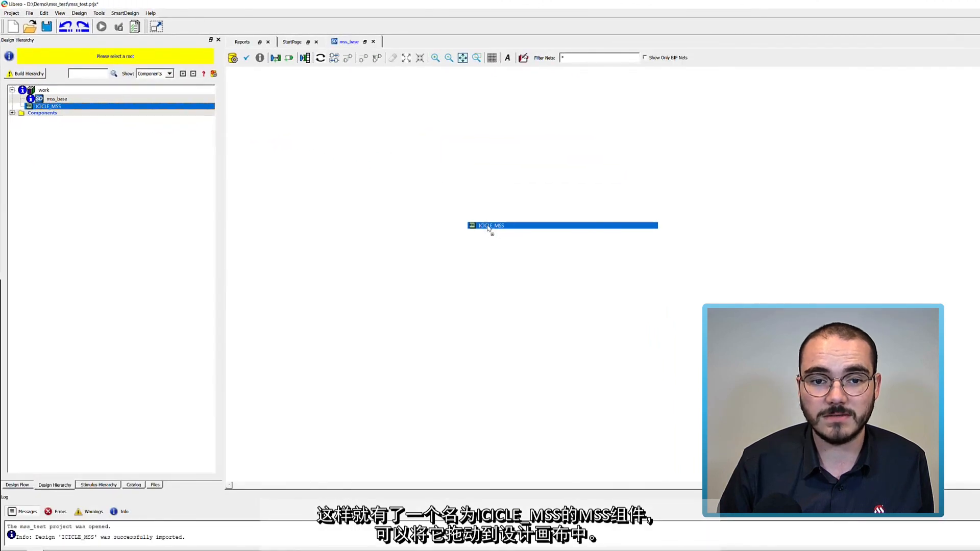
drag(488, 228, 490, 230)
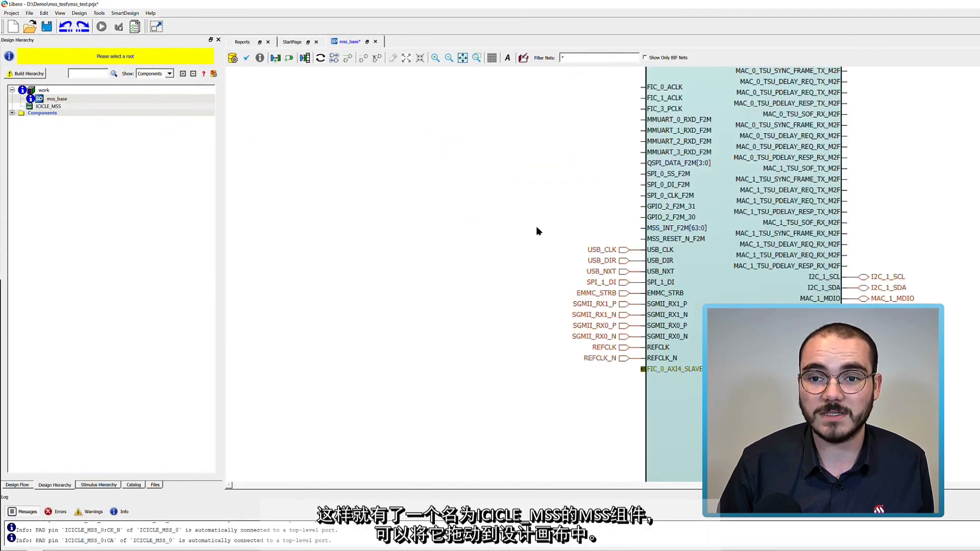
- Examine the fabric pins, top-level MSS I/O pins and FIC interfaces of the ICICLE_MSS component
middle_drag(435, 269, 360, 313)
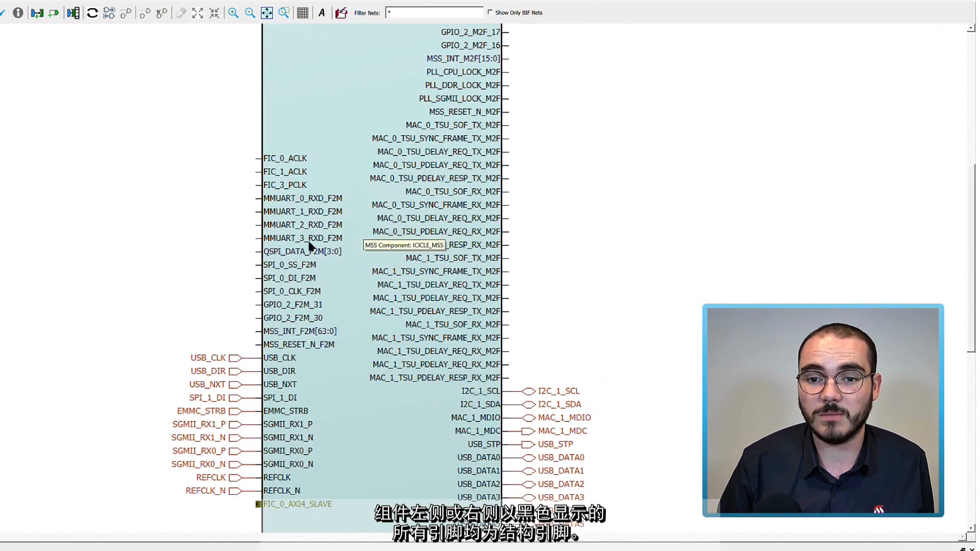
middle_drag(132, 319, 151, 168)
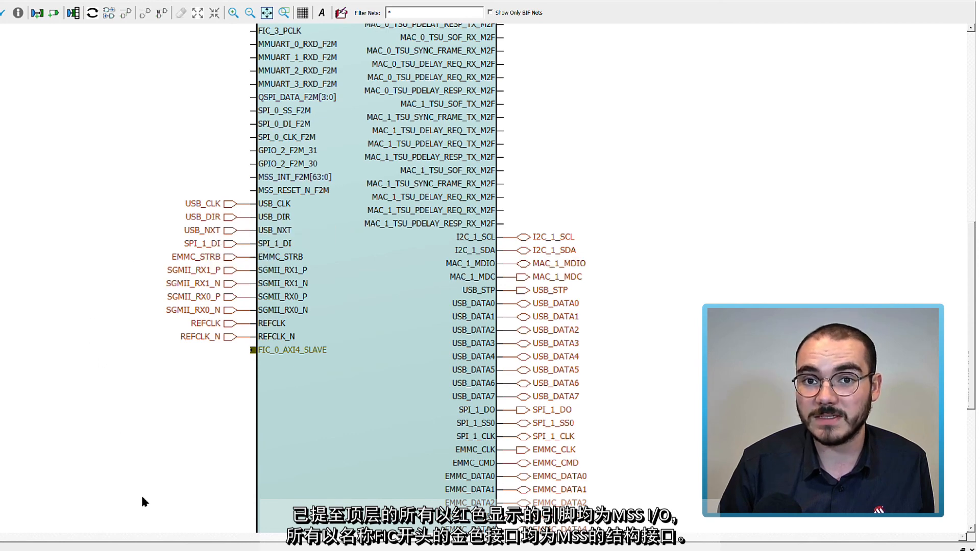
middle_drag(142, 497, 92, 315)
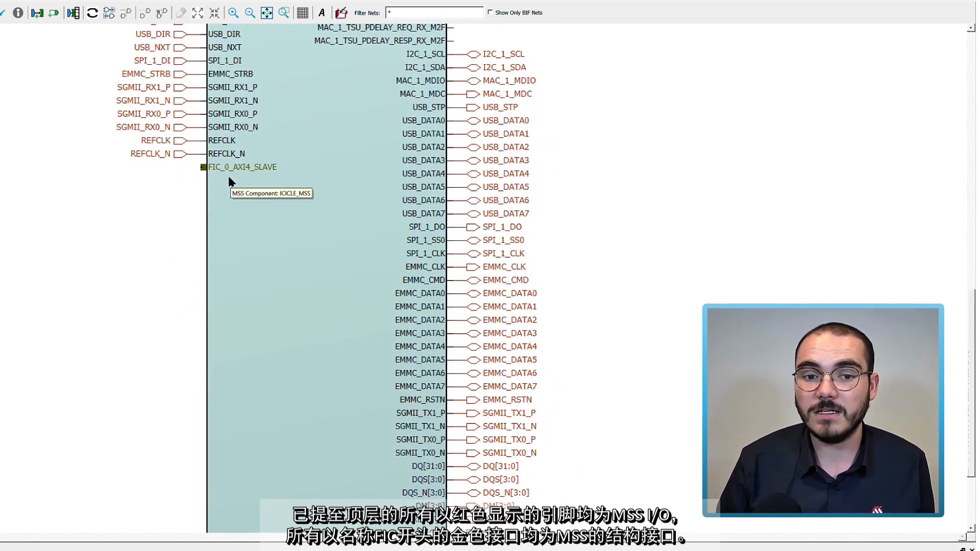
middle_drag(125, 333, 81, 123)
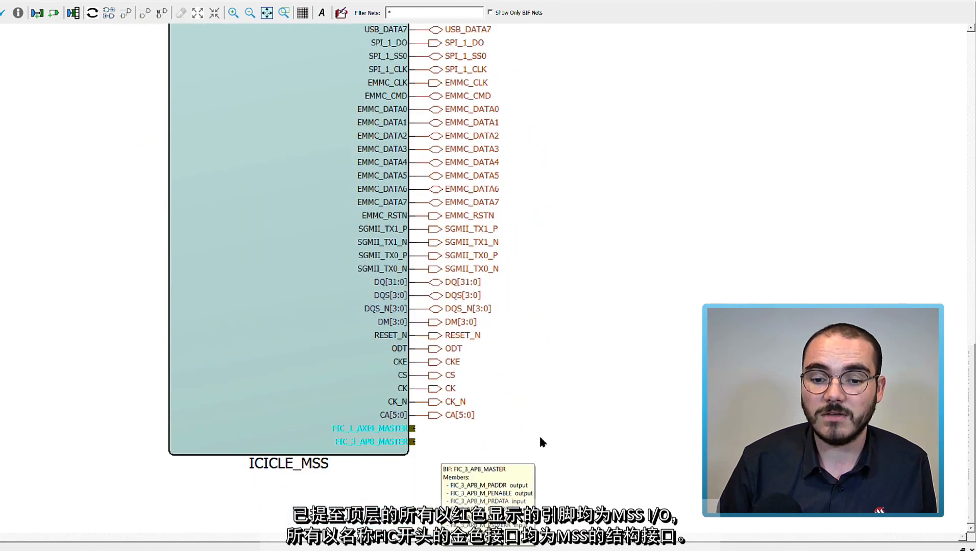
scroll(542, 441, up, 2)
scroll(541, 441, down, 1)
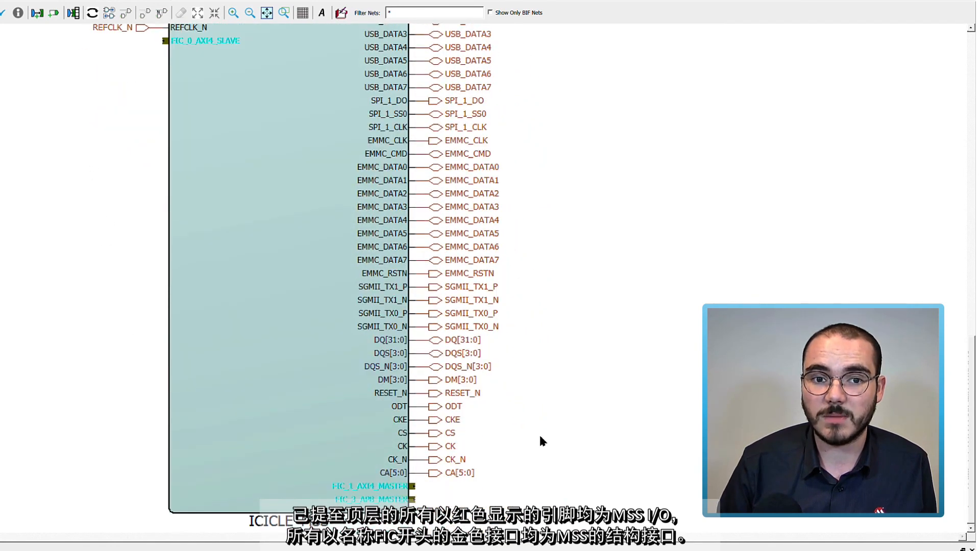